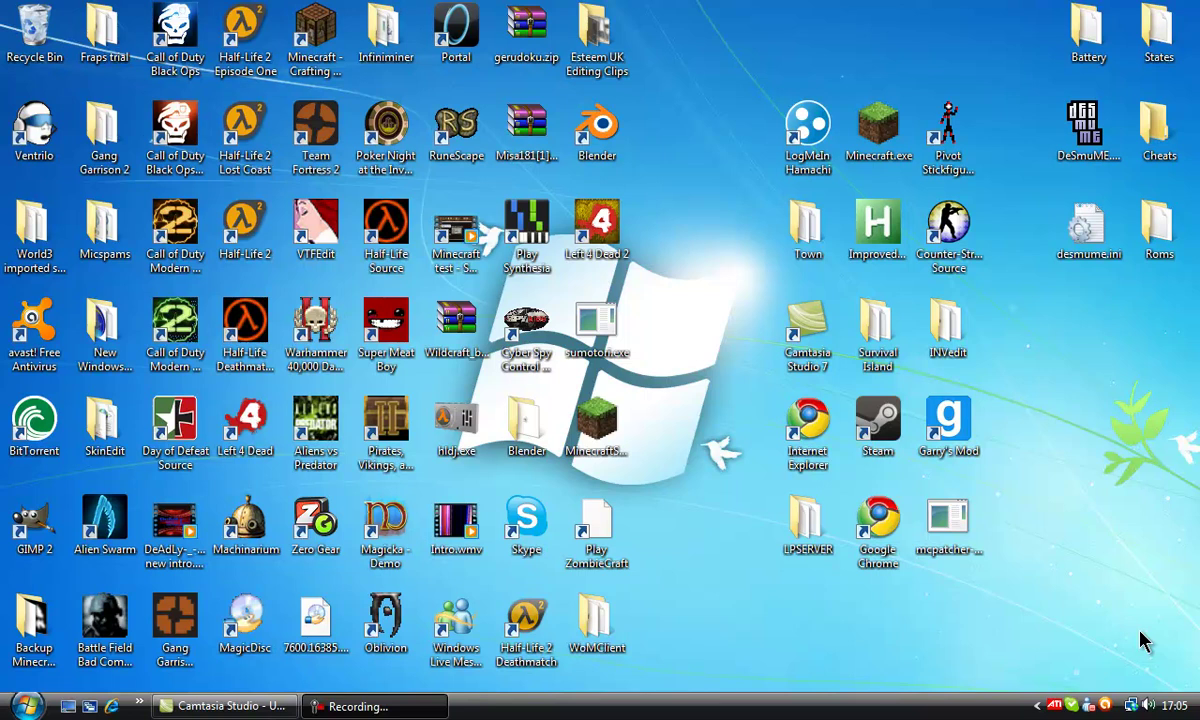
- Launch Chrome, open The Skindex, and download the Herobrine skin as Herobrine.png
{"action": "double_click", "coordinate": [880, 540]}
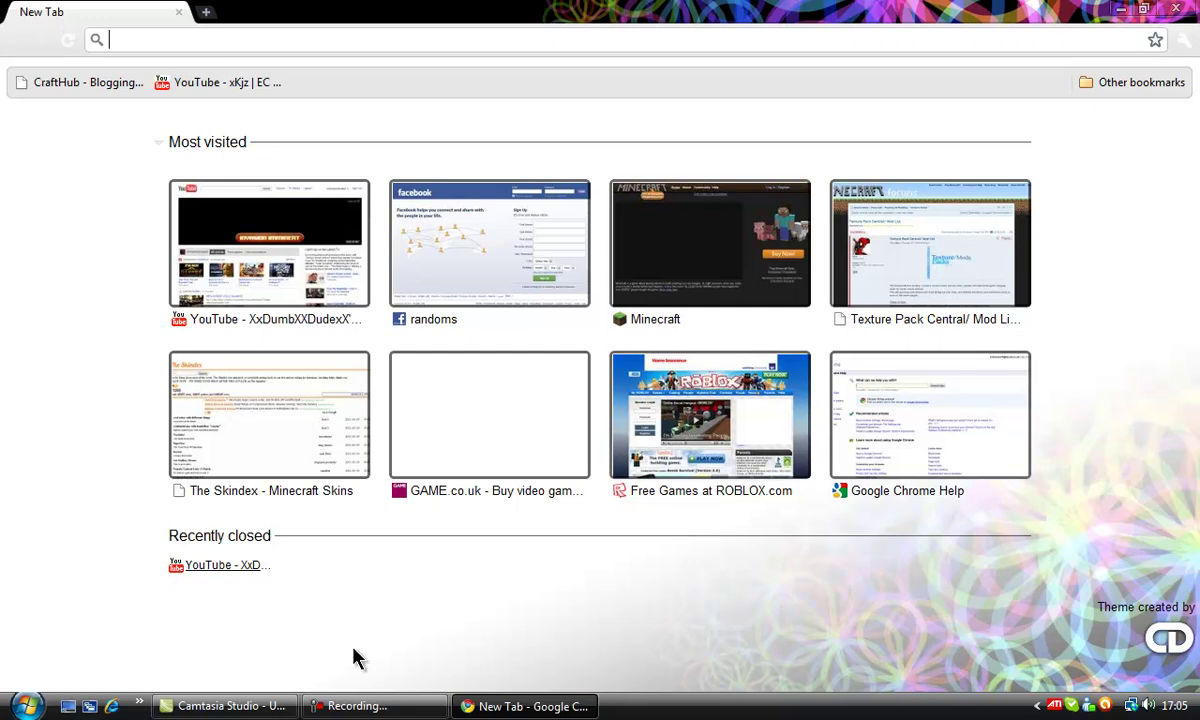
{"action": "left_click", "coordinate": [269, 414]}
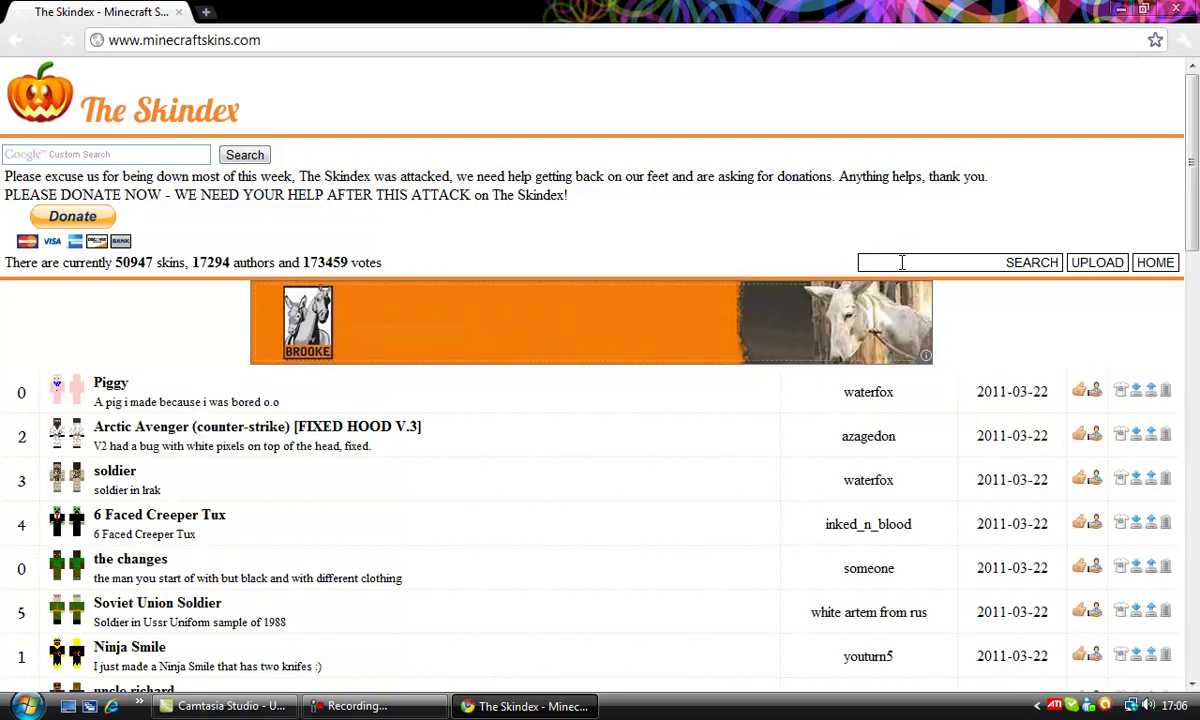
{"action": "scroll", "coordinate": [898, 390], "scroll_direction": "down", "scroll_amount": 3}
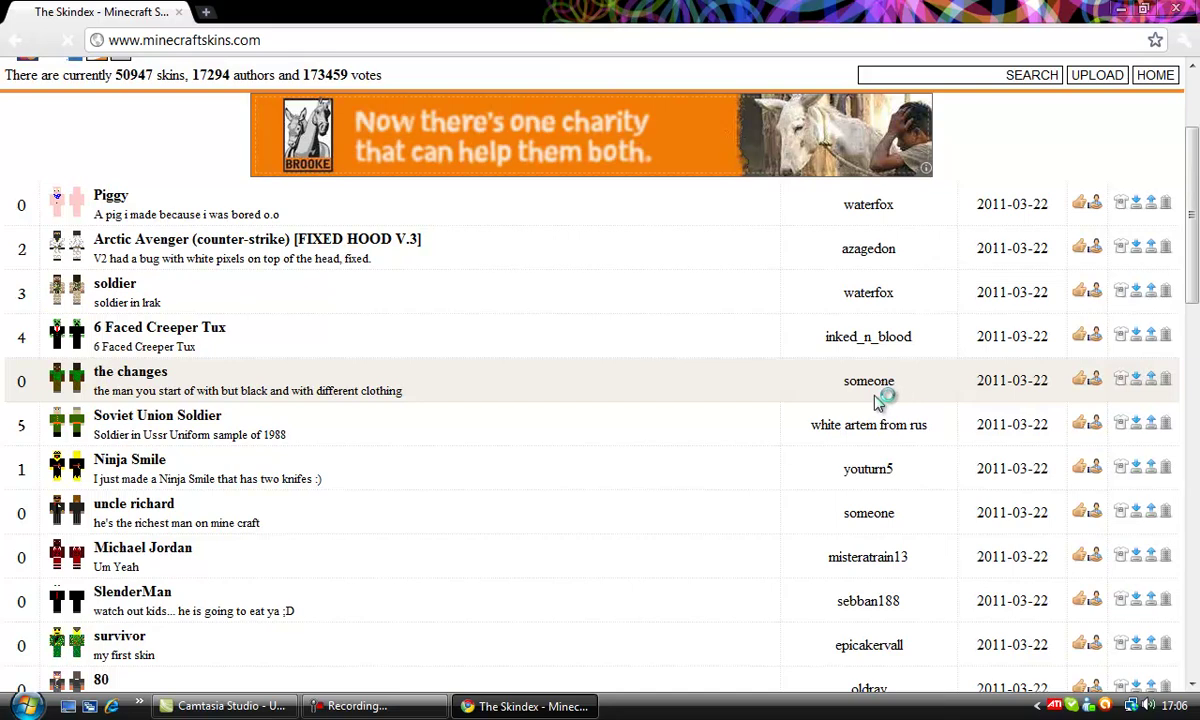
{"action": "scroll", "coordinate": [874, 420], "scroll_direction": "down", "scroll_amount": 3}
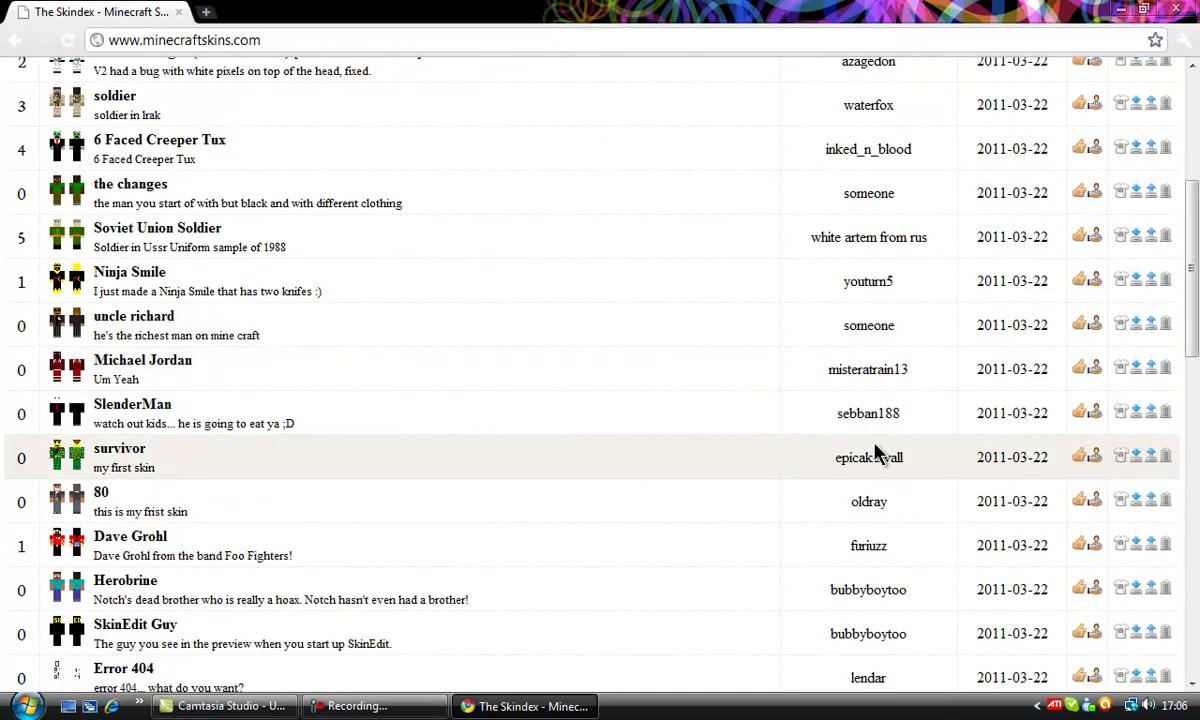
{"action": "scroll", "coordinate": [875, 510], "scroll_direction": "down", "scroll_amount": 2}
{"action": "scroll", "coordinate": [873, 530], "scroll_direction": "down", "scroll_amount": 3}
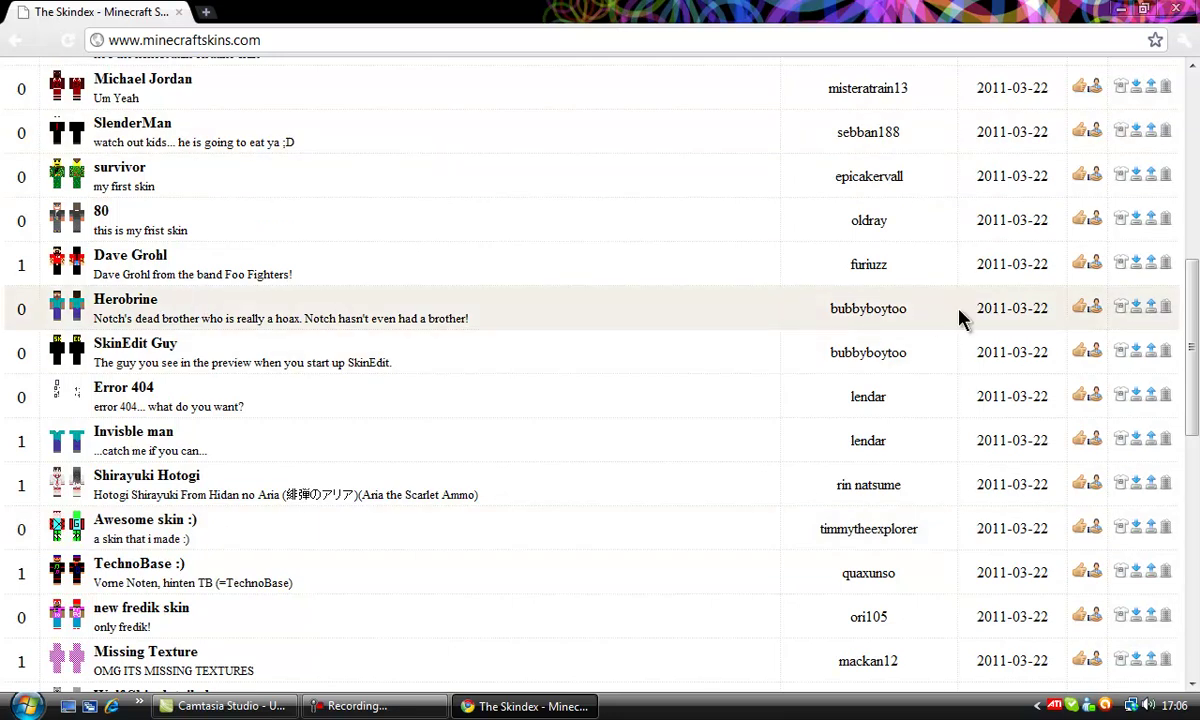
{"action": "left_click", "coordinate": [1136, 308]}
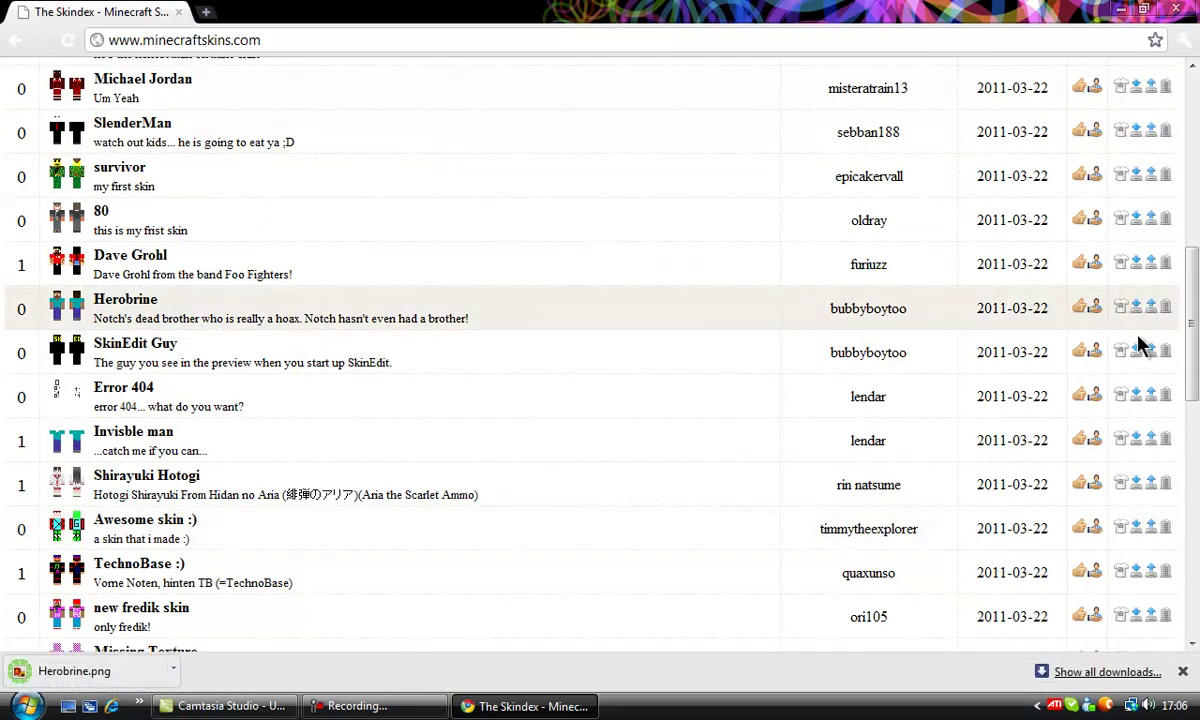
{"action": "left_click", "coordinate": [191, 671]}
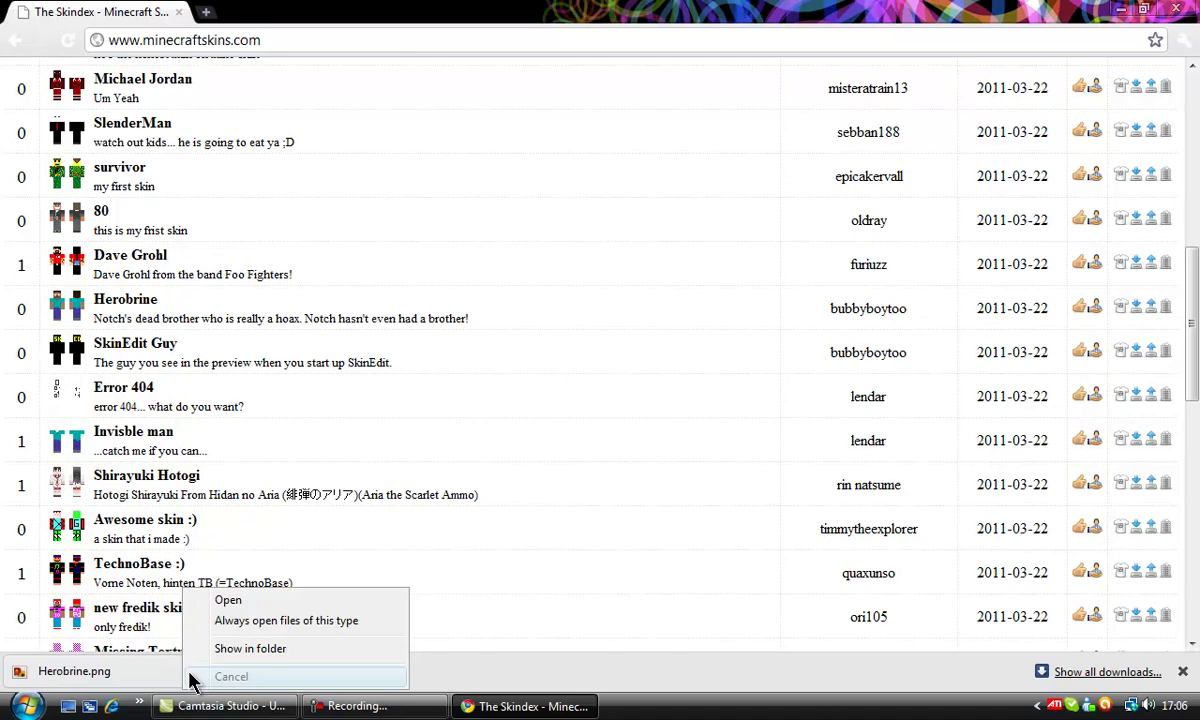
- Go to minecraft.net in a new browser tab
{"action": "left_click", "coordinate": [205, 12]}
{"action": "type", "text": "minecraft.net"}
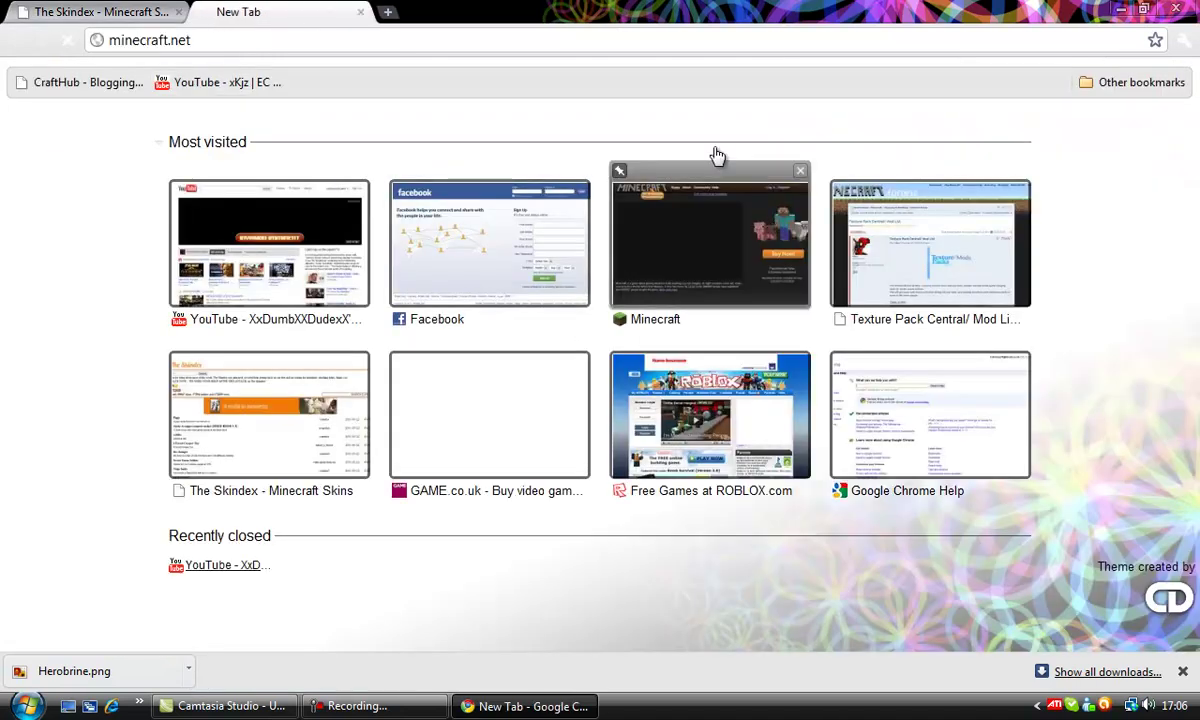
{"action": "key", "text": "Return"}
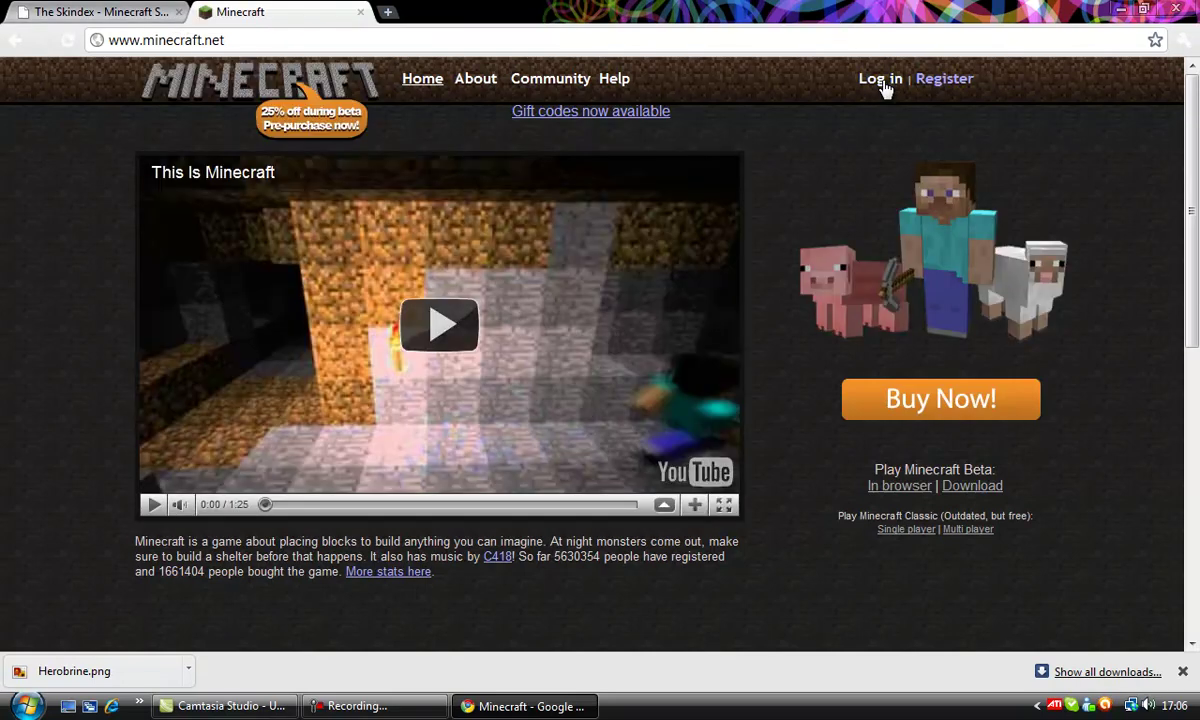
- Log in with the account credentials and start choosing a file on the Change Your Skin page
{"action": "left_click", "coordinate": [883, 84]}
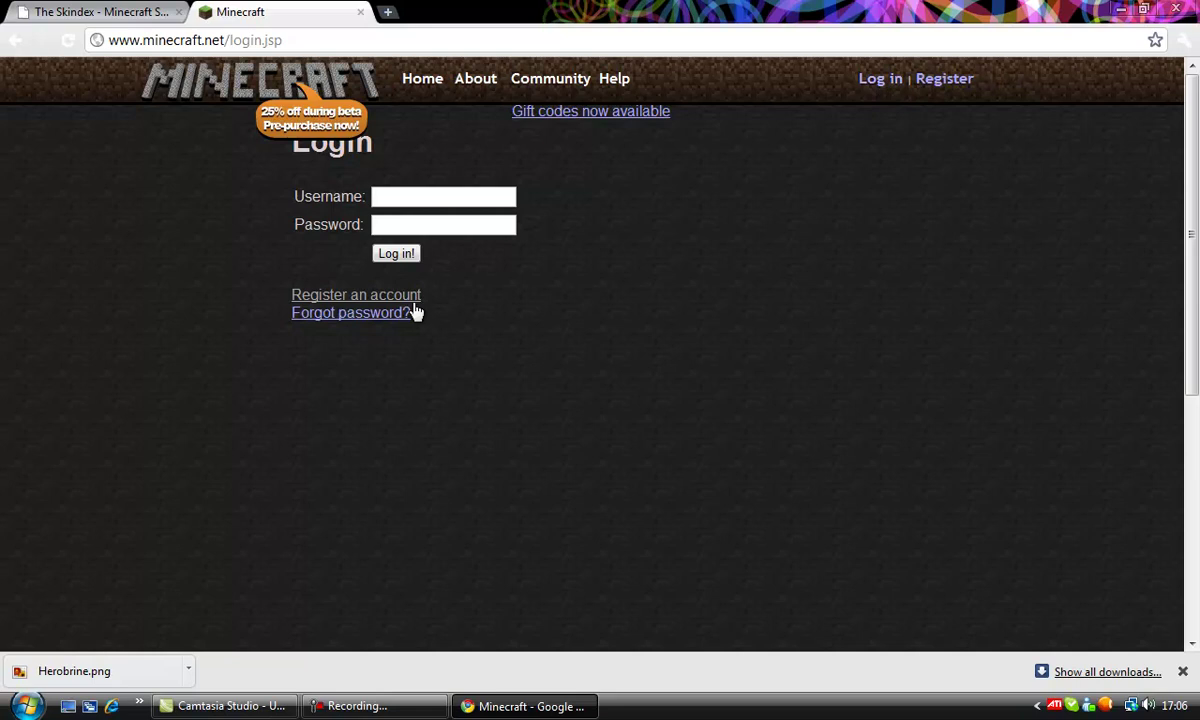
{"action": "left_click", "coordinate": [408, 194]}
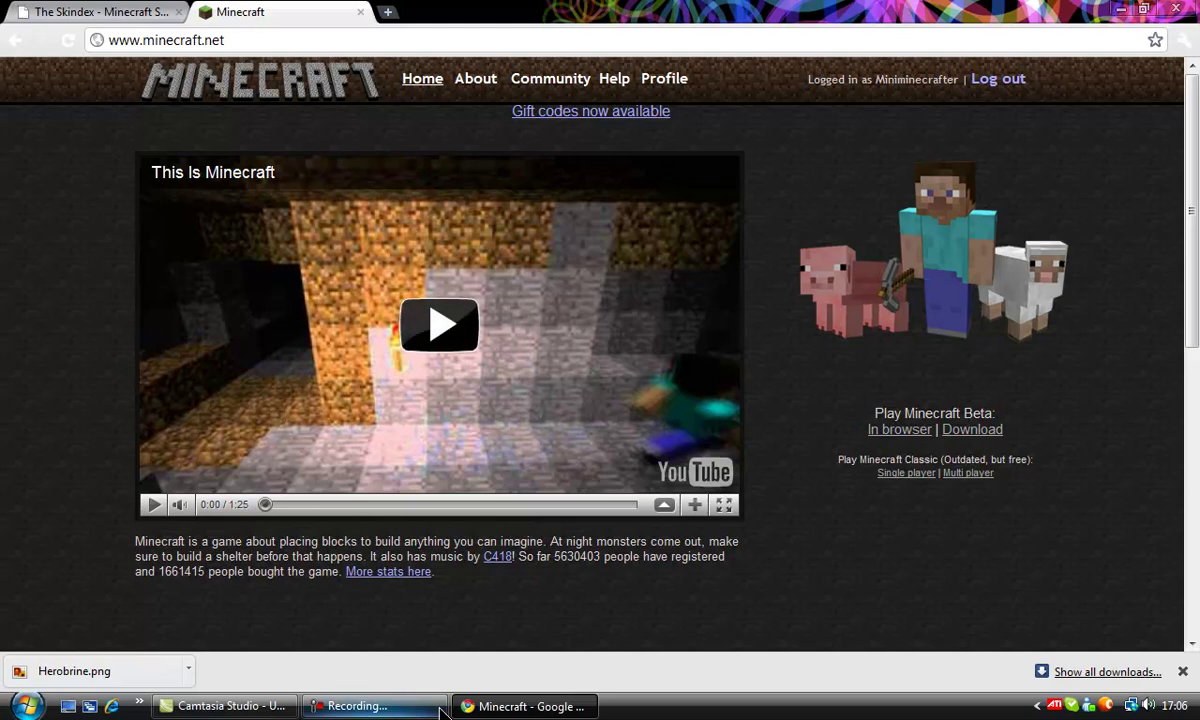
{"action": "left_click", "coordinate": [440, 708]}
{"action": "left_click", "coordinate": [666, 82]}
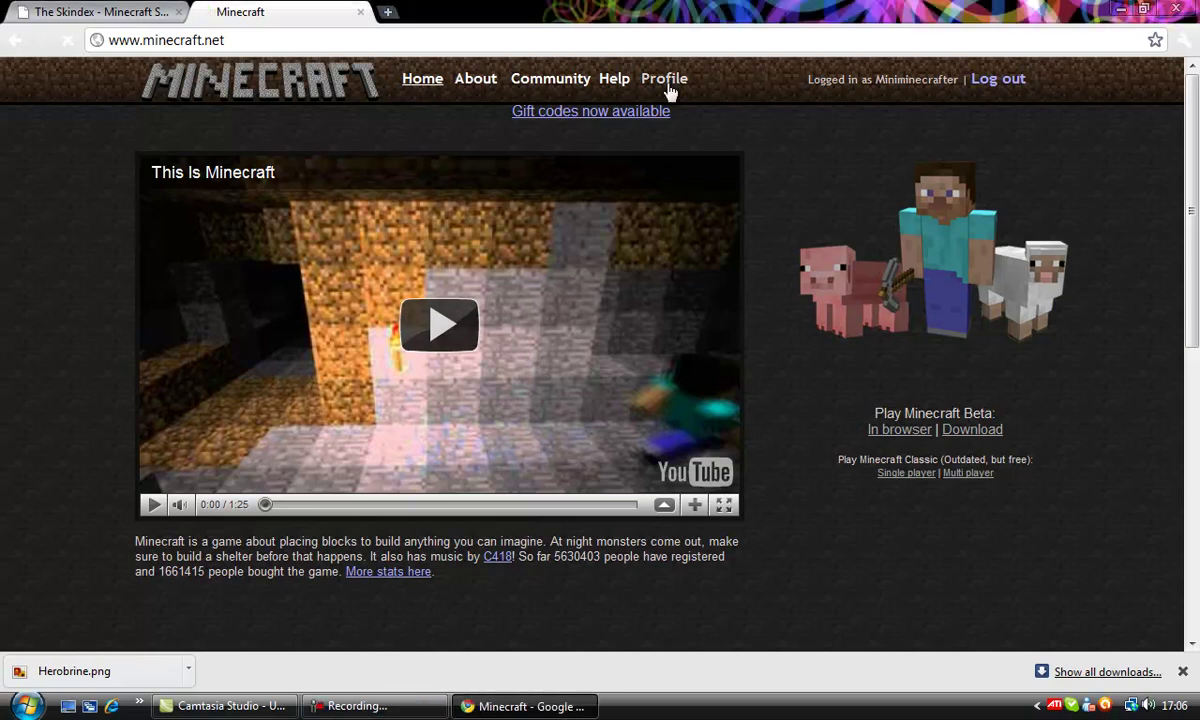
{"action": "left_click", "coordinate": [378, 305]}
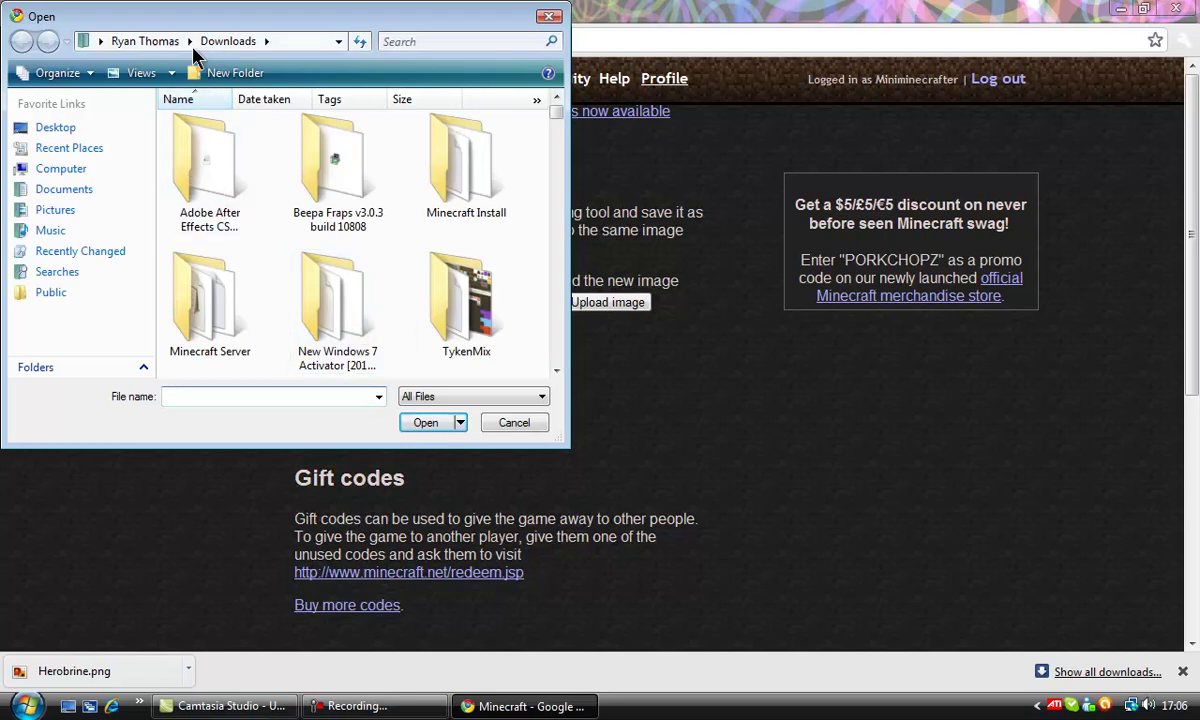
- Select Herobrine.png from Downloads and upload it as the account's skin
{"action": "mouse_move", "coordinate": [553, 113]}
{"action": "left_mouse_down"}
{"action": "mouse_move", "coordinate": [573, 165]}
{"action": "mouse_move", "coordinate": [558, 230]}
{"action": "left_mouse_up"}
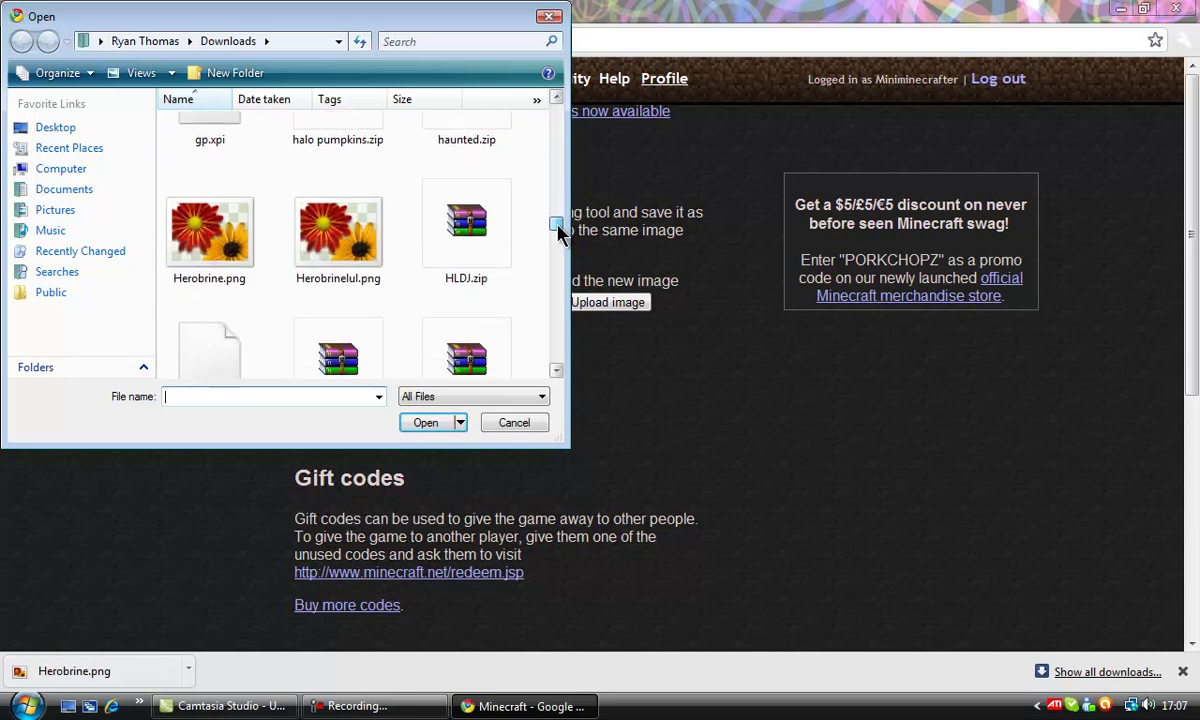
{"action": "double_click", "coordinate": [215, 263]}
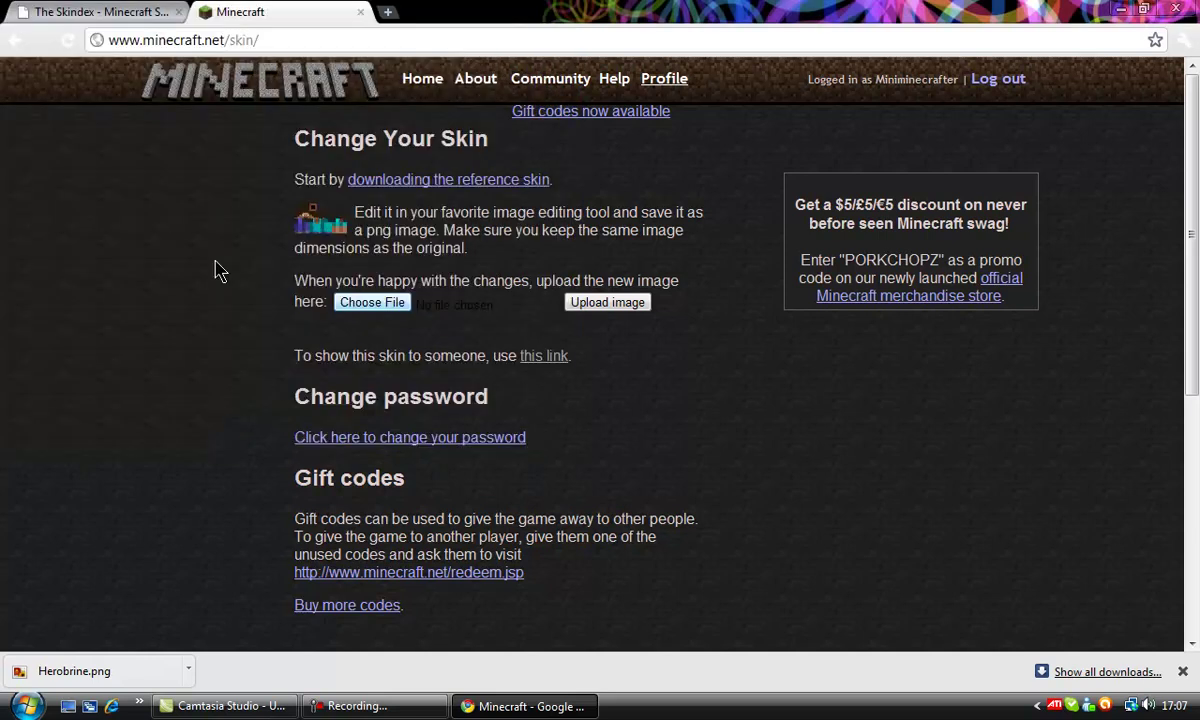
{"action": "left_click", "coordinate": [615, 302]}
- Return to The Skindex, then open the Texture Pack Central forum thread in a new tab
{"action": "left_click", "coordinate": [78, 12]}
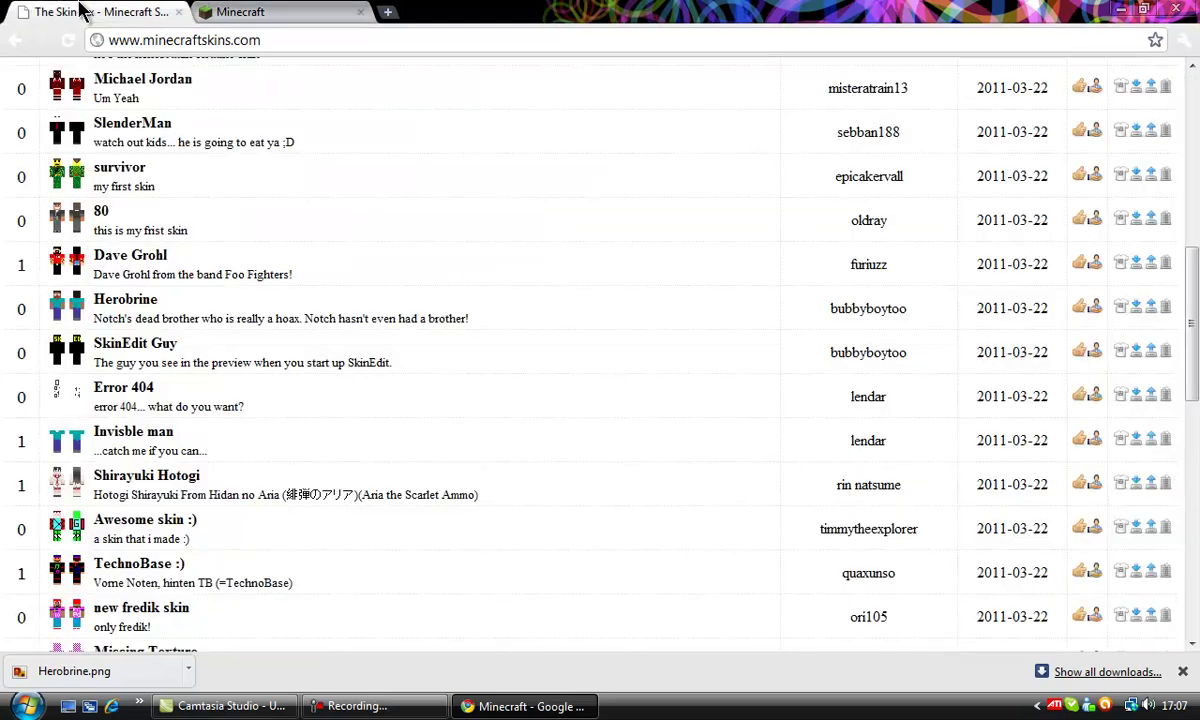
{"action": "scroll", "coordinate": [399, 193], "scroll_direction": "up", "scroll_amount": 3}
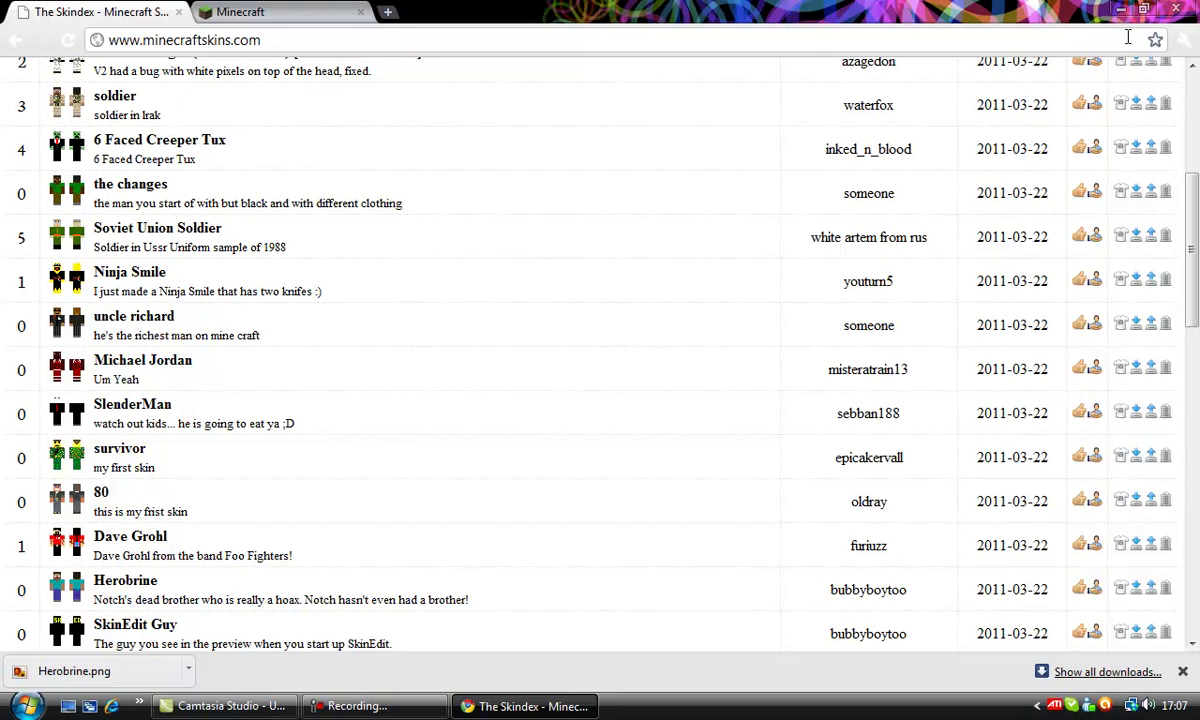
{"action": "left_click", "coordinate": [390, 13]}
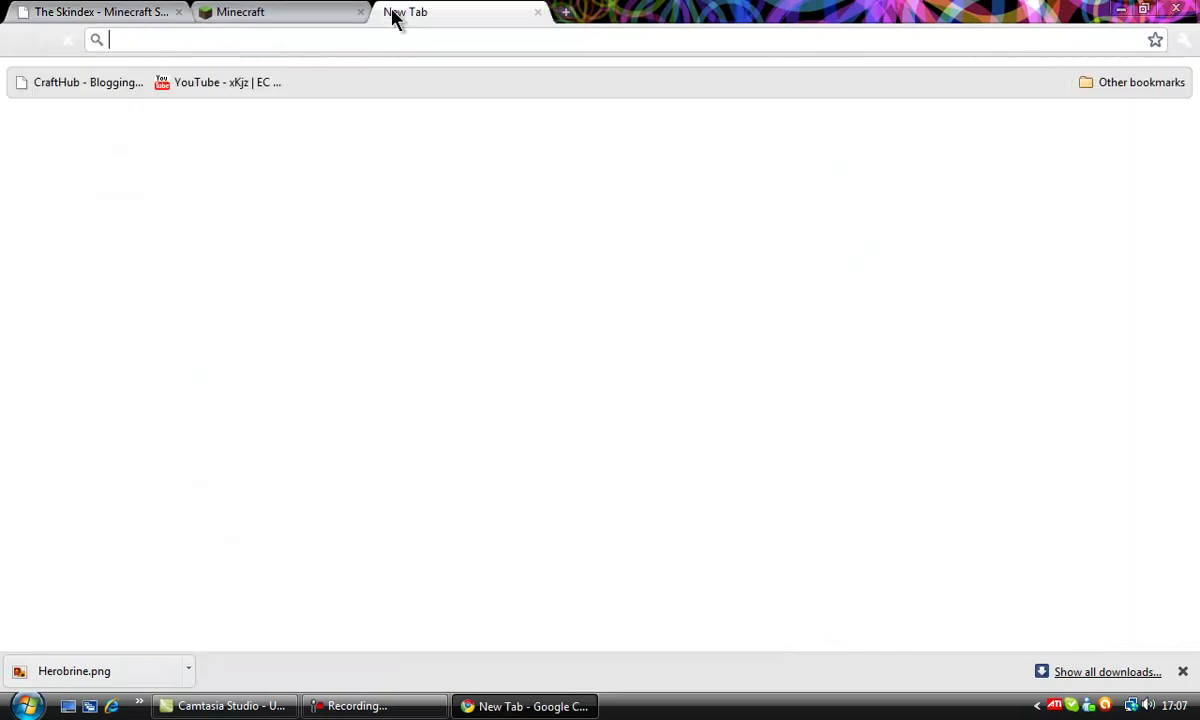
{"action": "left_click", "coordinate": [913, 283]}
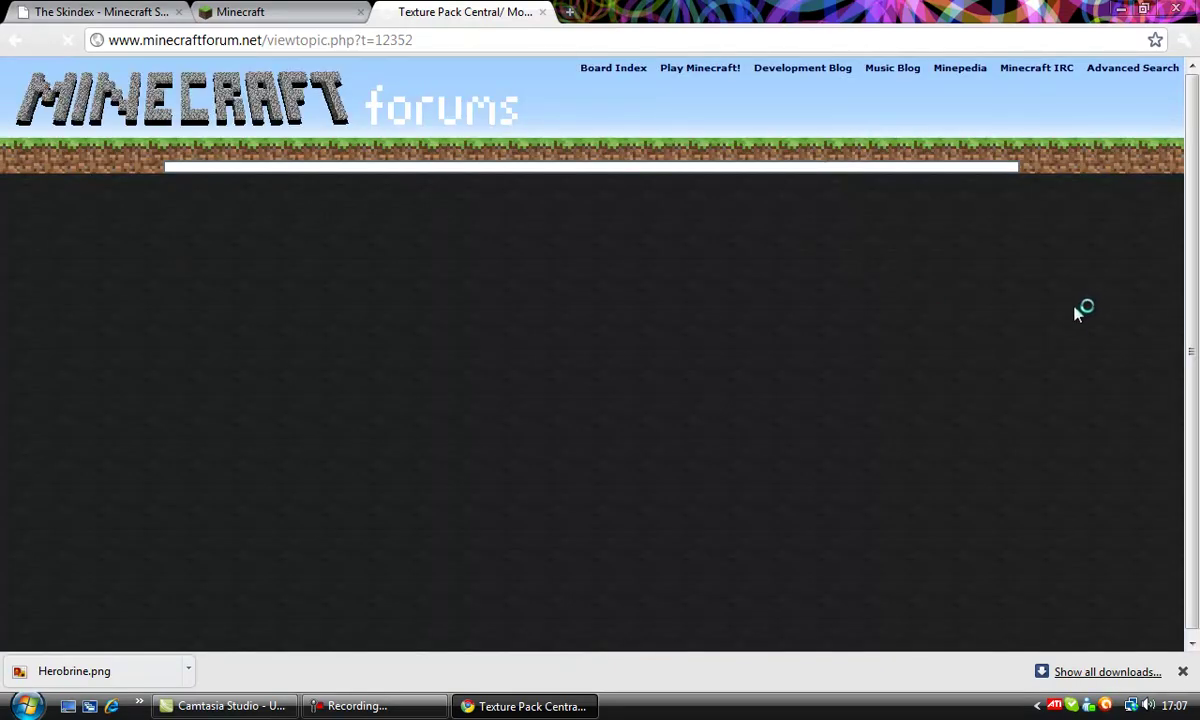
- Scroll through the Texture Pack Central list of Beta 1.3 texture packs
{"action": "scroll", "coordinate": [1066, 292], "scroll_direction": "down", "scroll_amount": 3}
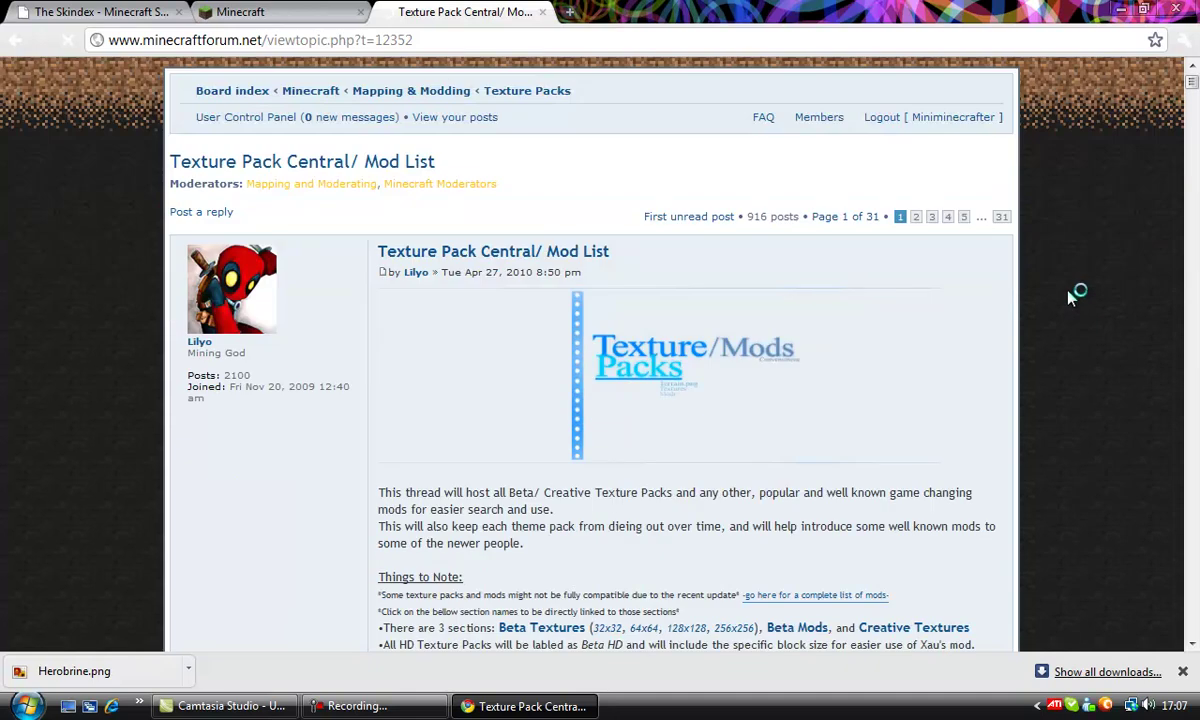
{"action": "scroll", "coordinate": [1066, 285], "scroll_direction": "down", "scroll_amount": 10}
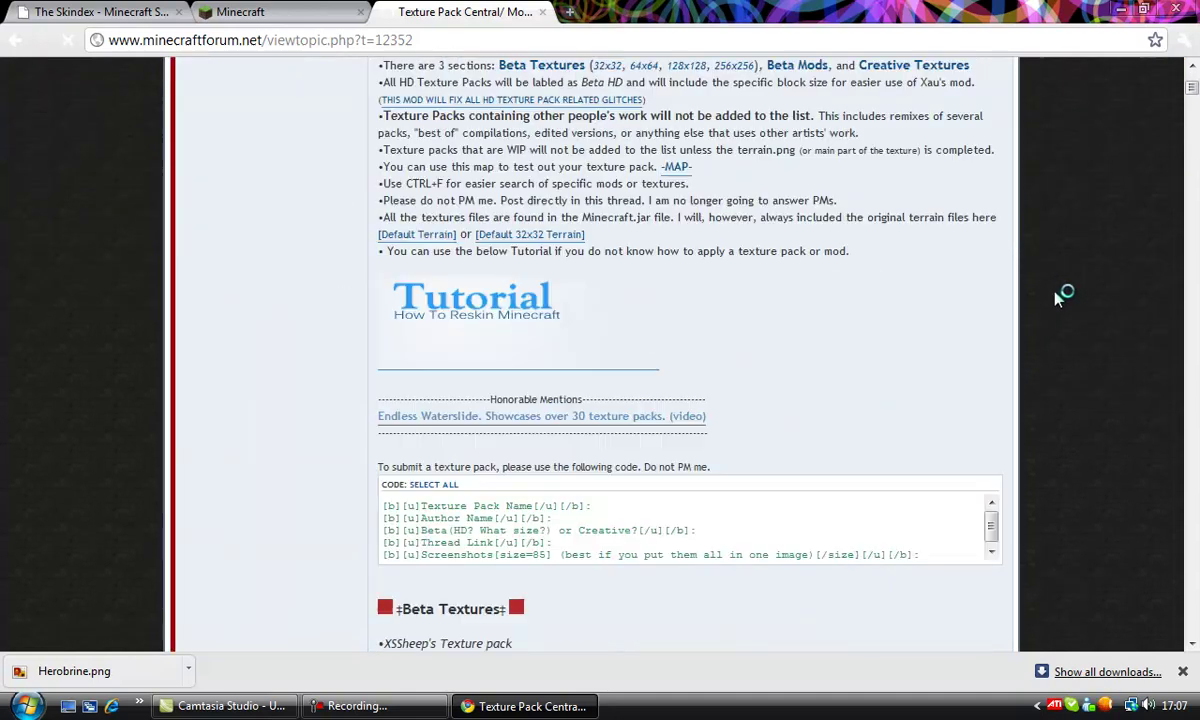
{"action": "scroll", "coordinate": [1068, 293], "scroll_direction": "up", "scroll_amount": 1}
{"action": "scroll", "coordinate": [1066, 292], "scroll_direction": "up", "scroll_amount": 2}
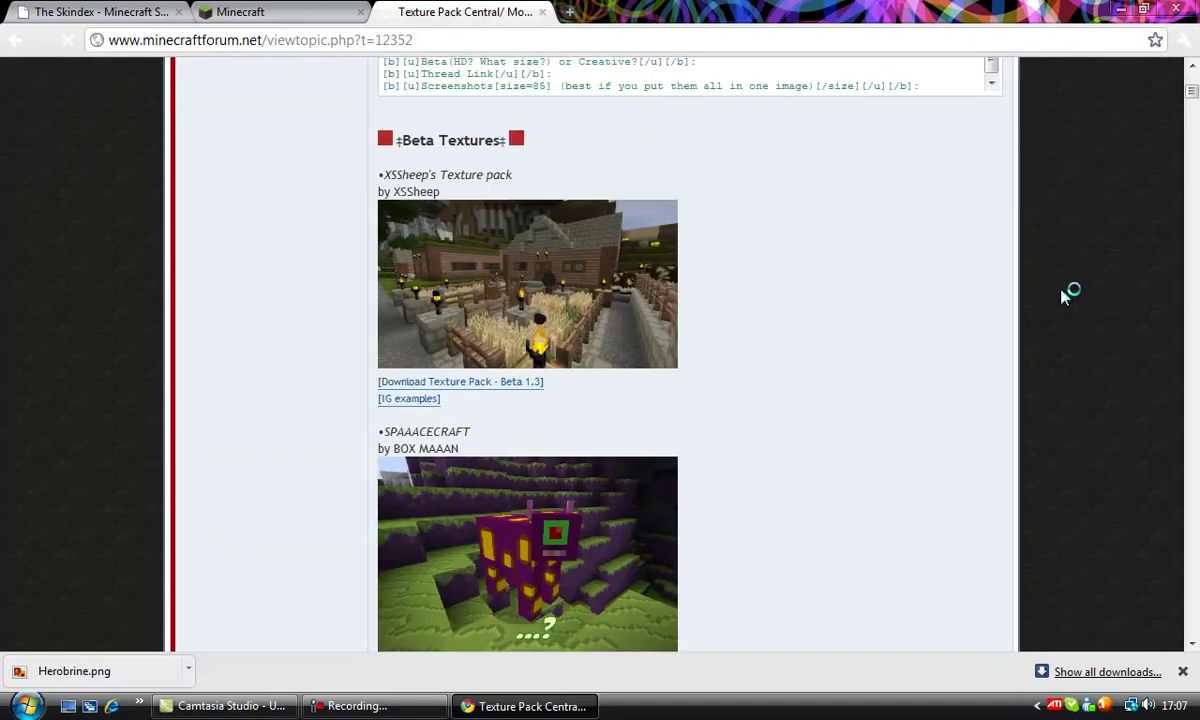
{"action": "scroll", "coordinate": [575, 329], "scroll_direction": "down", "scroll_amount": 1}
{"action": "scroll", "coordinate": [620, 330], "scroll_direction": "down", "scroll_amount": 1}
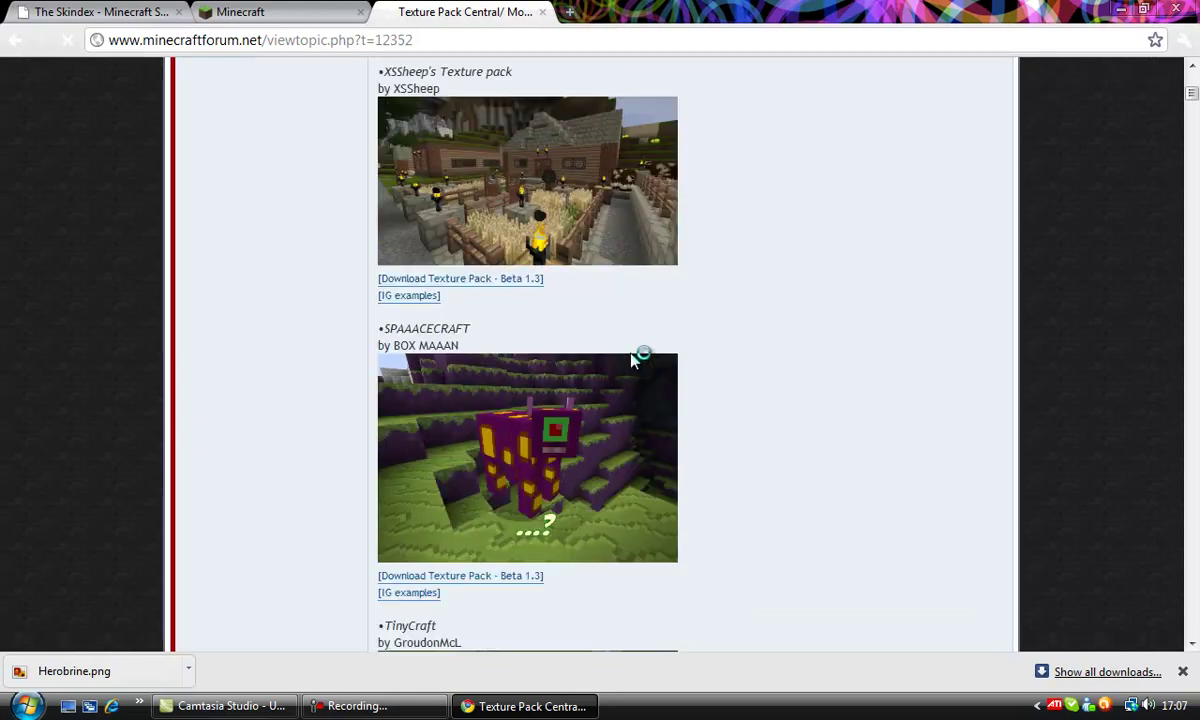
{"action": "scroll", "coordinate": [628, 360], "scroll_direction": "down", "scroll_amount": 3}
{"action": "scroll", "coordinate": [833, 240], "scroll_direction": "down", "scroll_amount": 4}
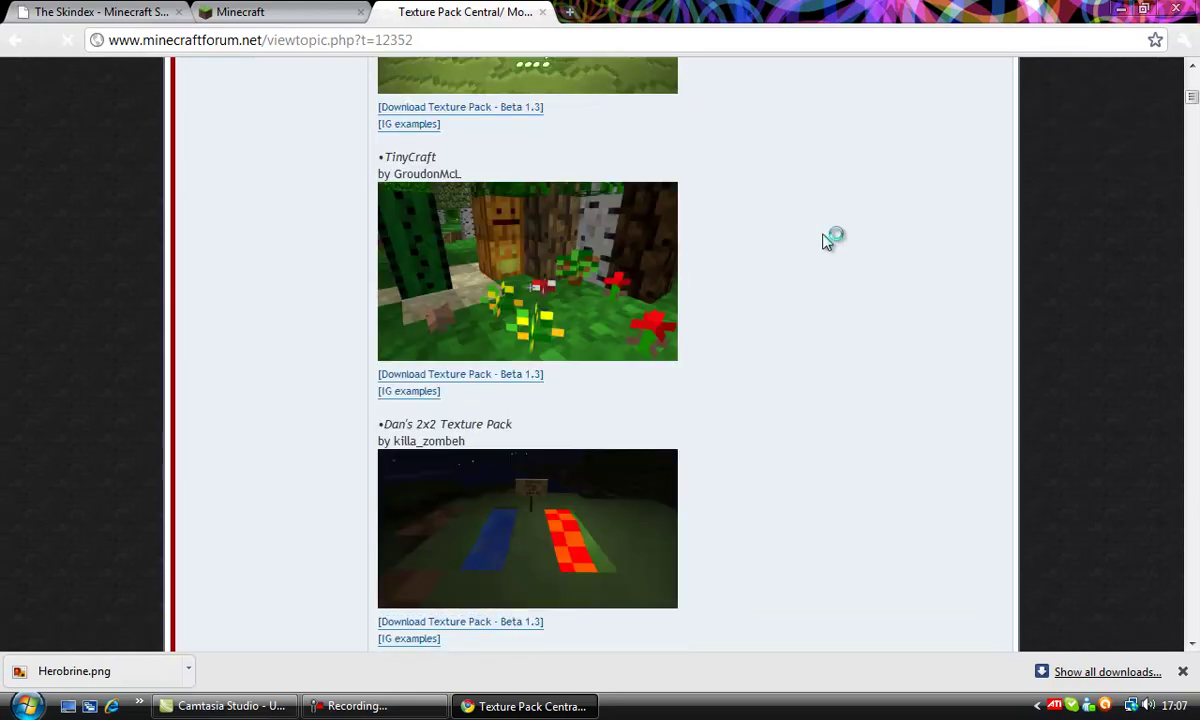
{"action": "scroll", "coordinate": [832, 240], "scroll_direction": "down", "scroll_amount": 5}
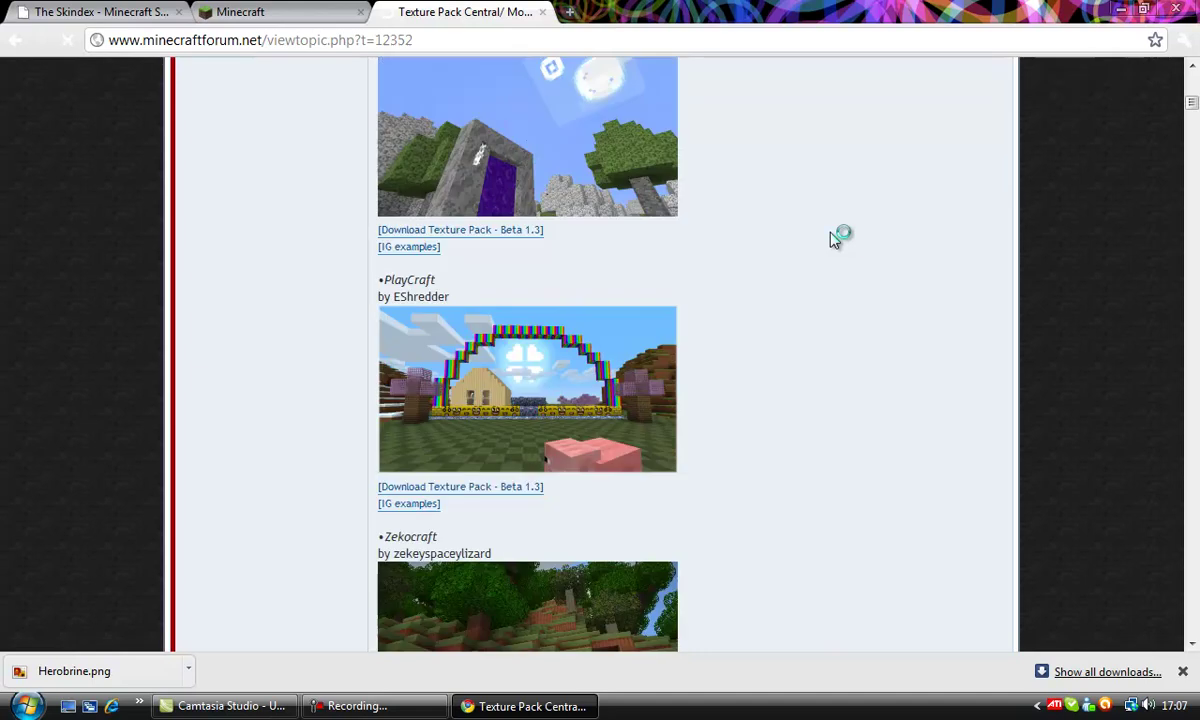
{"action": "scroll", "coordinate": [786, 162], "scroll_direction": "down", "scroll_amount": 2}
{"action": "scroll", "coordinate": [786, 162], "scroll_direction": "down", "scroll_amount": 6}
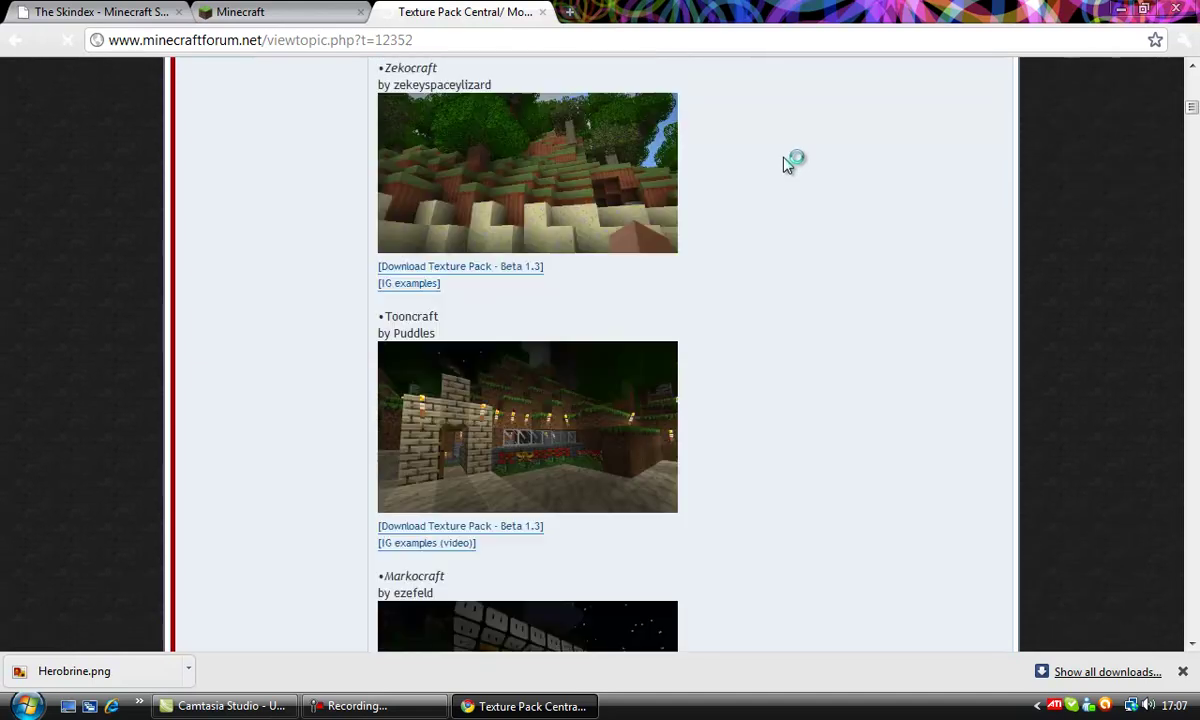
{"action": "scroll", "coordinate": [783, 152], "scroll_direction": "down", "scroll_amount": 3}
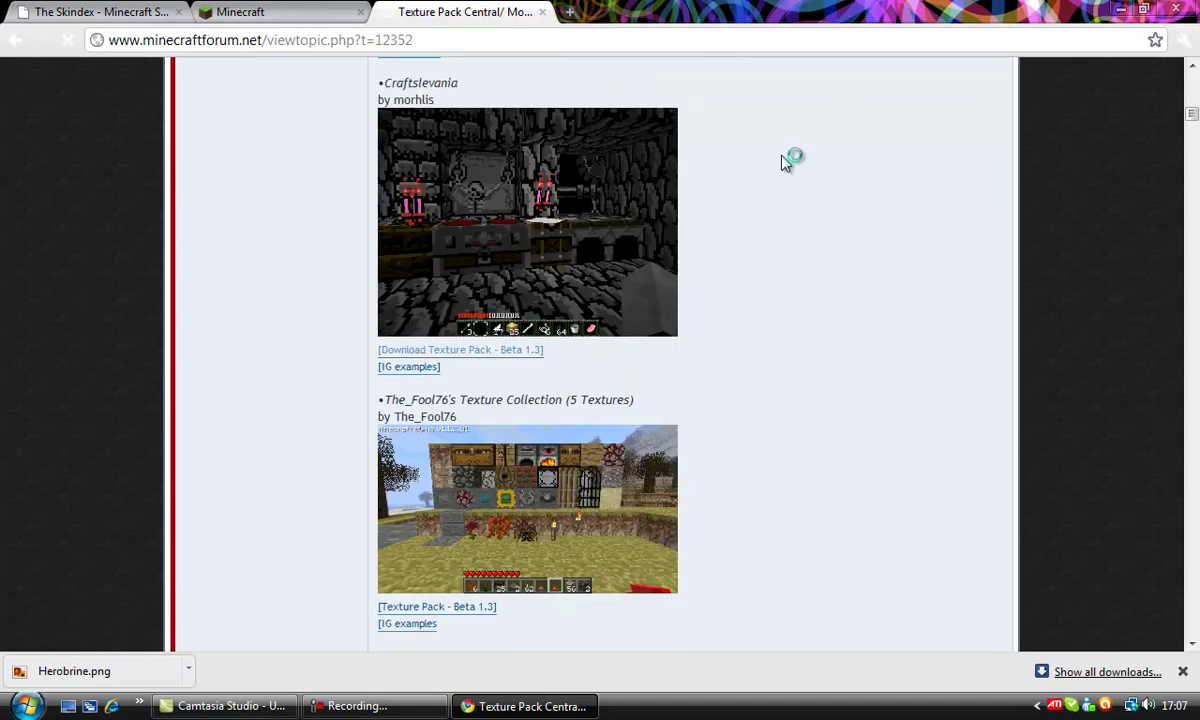
{"action": "scroll", "coordinate": [790, 158], "scroll_direction": "down", "scroll_amount": 3}
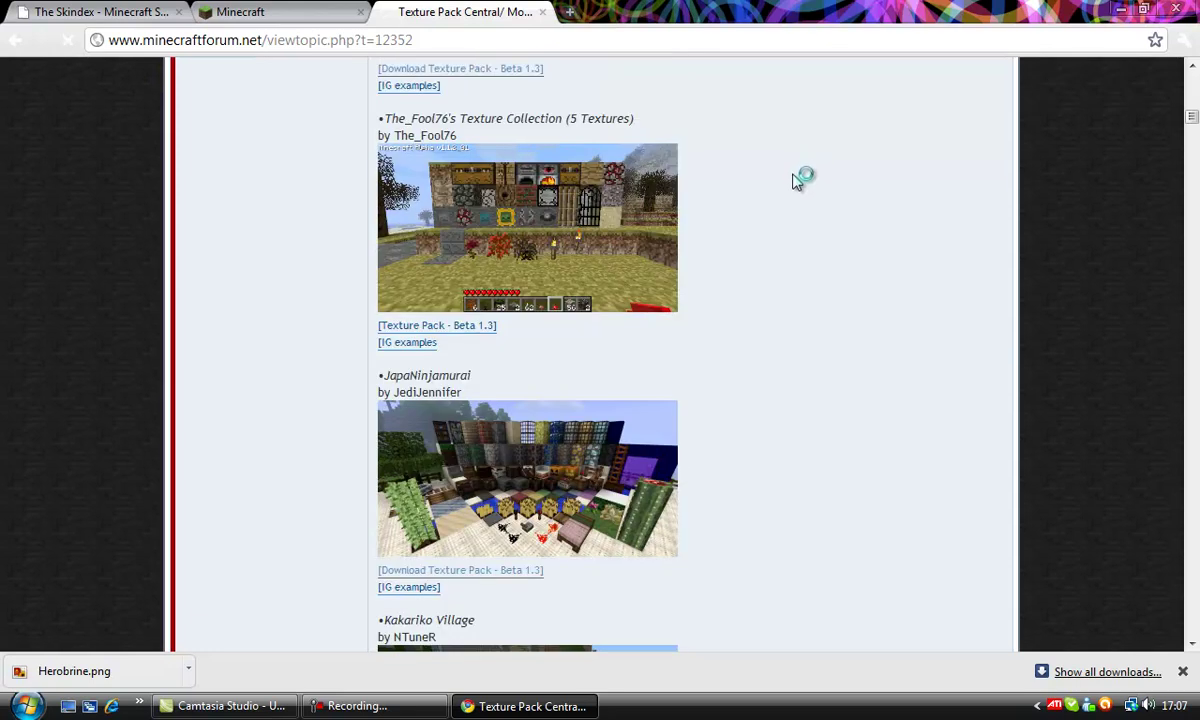
{"action": "scroll", "coordinate": [795, 192], "scroll_direction": "down", "scroll_amount": 2}
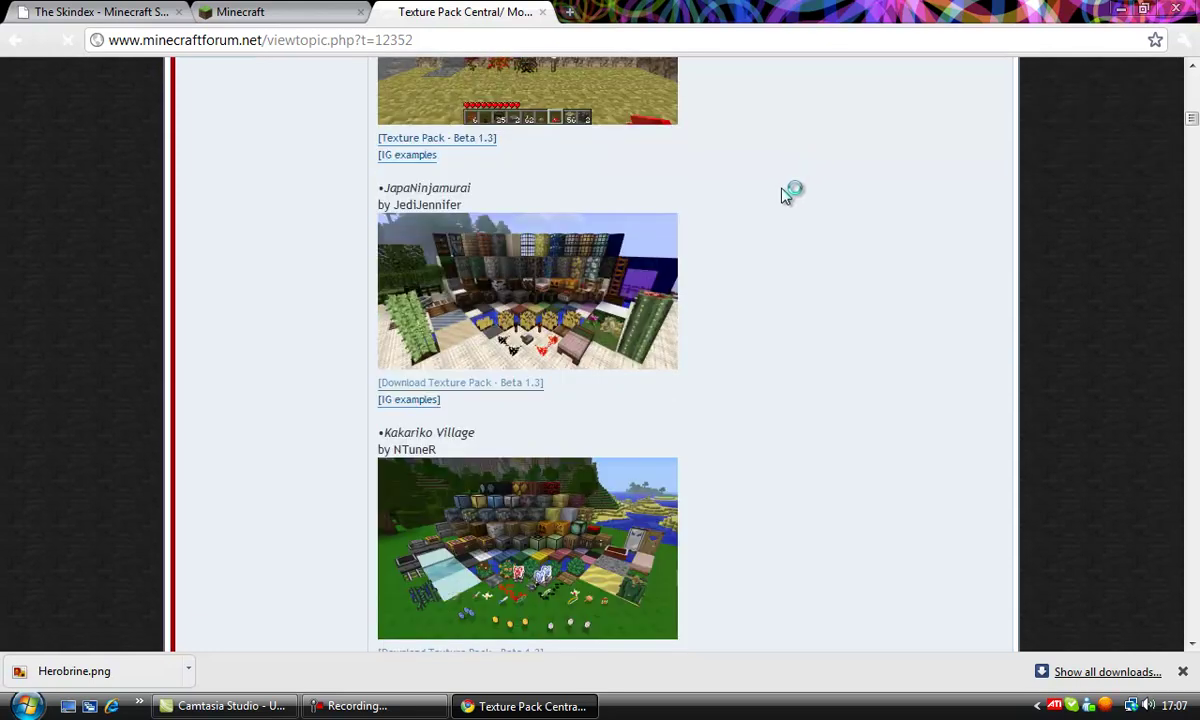
{"action": "scroll", "coordinate": [783, 212], "scroll_direction": "down", "scroll_amount": 2}
{"action": "scroll", "coordinate": [776, 211], "scroll_direction": "down", "scroll_amount": 5}
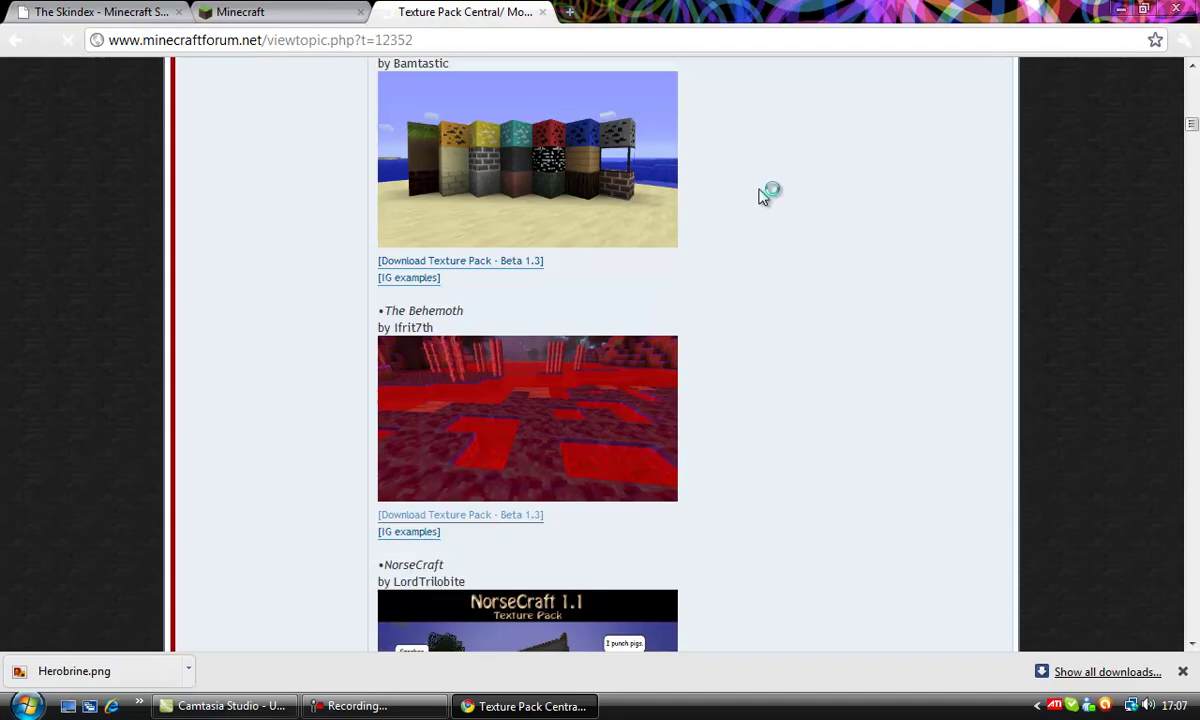
{"action": "scroll", "coordinate": [772, 211], "scroll_direction": "down", "scroll_amount": 3}
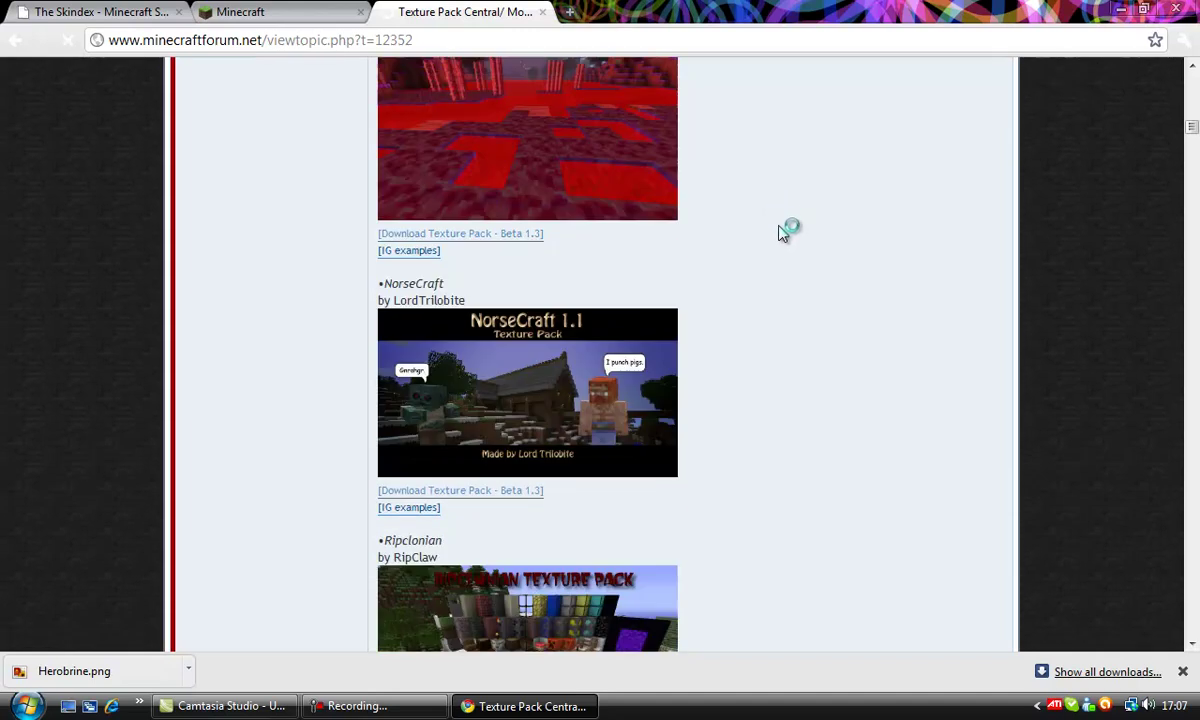
{"action": "scroll", "coordinate": [775, 213], "scroll_direction": "down", "scroll_amount": 2}
{"action": "scroll", "coordinate": [773, 212], "scroll_direction": "down", "scroll_amount": 6}
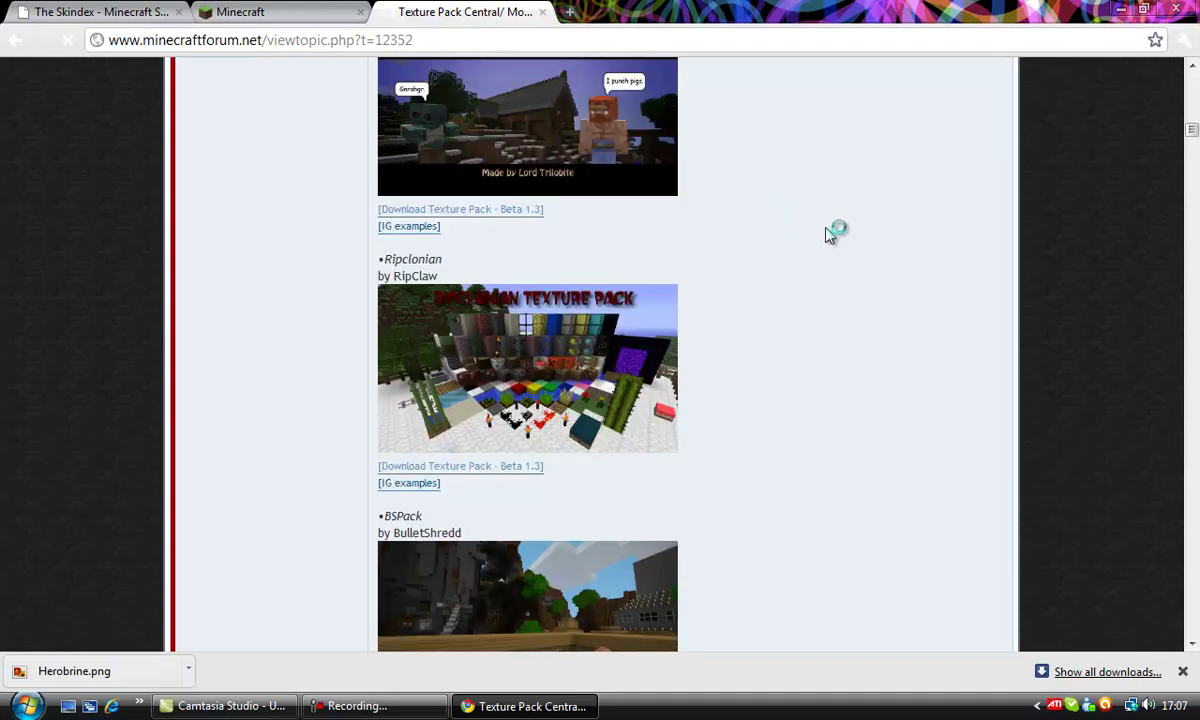
{"action": "scroll", "coordinate": [846, 281], "scroll_direction": "up", "scroll_amount": 12}
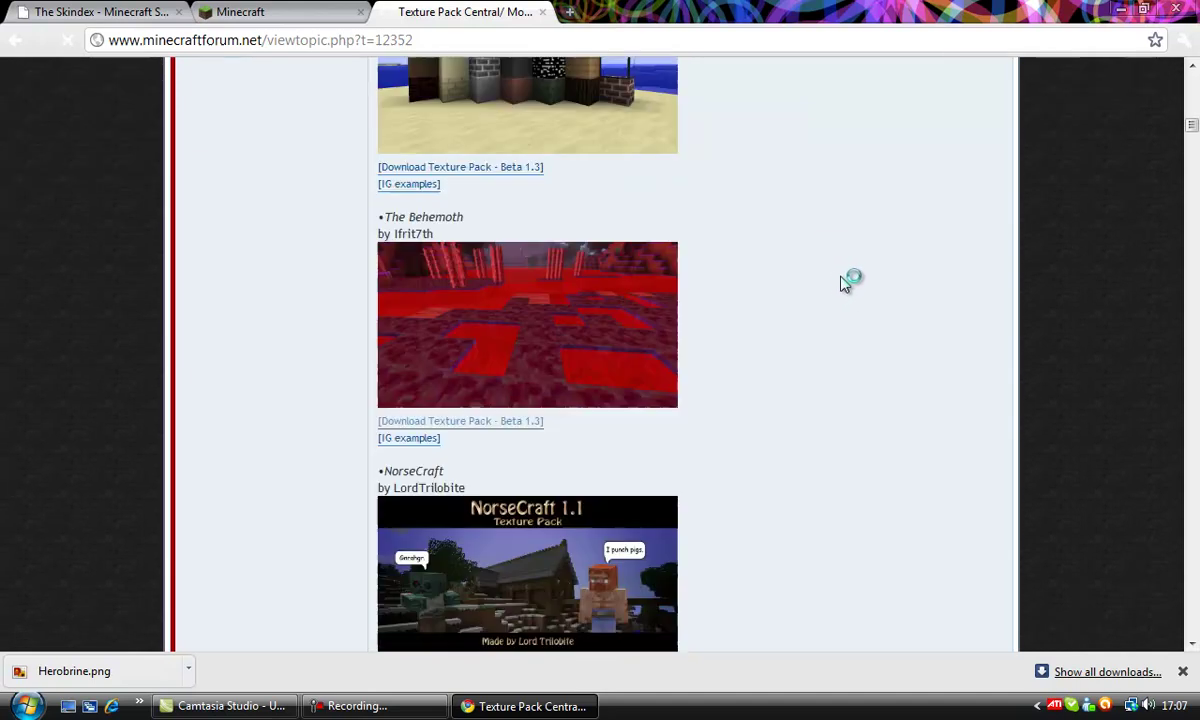
{"action": "scroll", "coordinate": [876, 240], "scroll_direction": "down", "scroll_amount": 10}
{"action": "scroll", "coordinate": [873, 265], "scroll_direction": "down", "scroll_amount": 8}
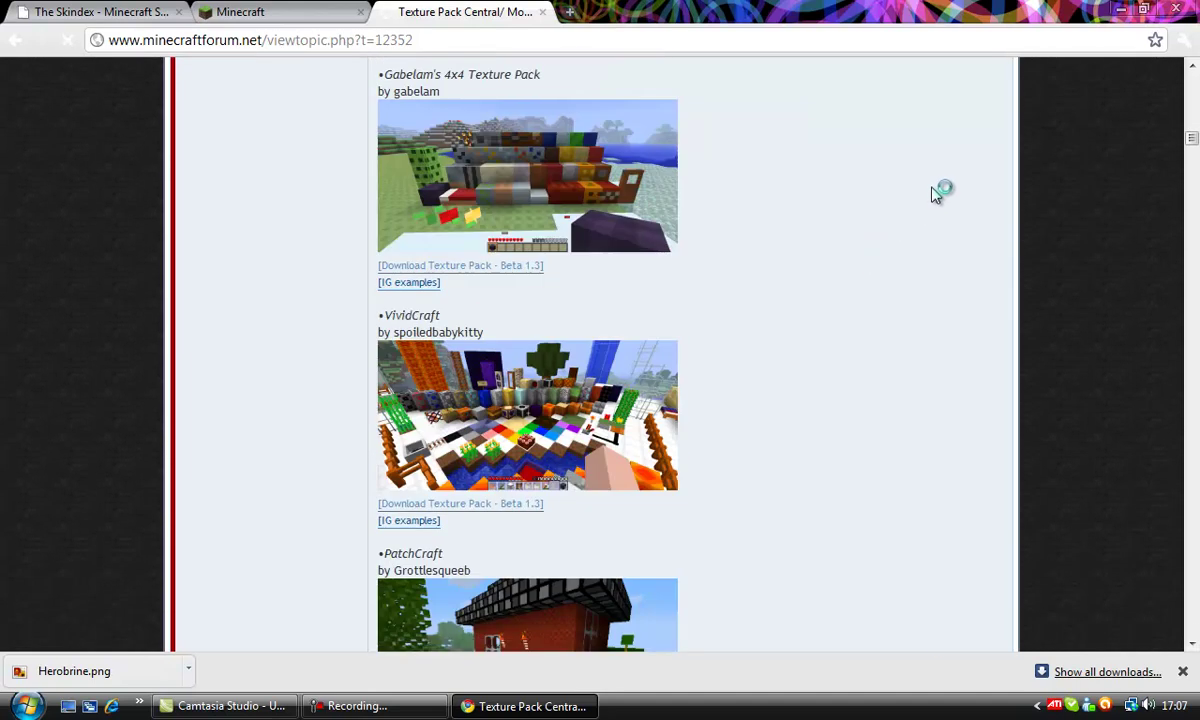
{"action": "scroll", "coordinate": [935, 233], "scroll_direction": "down", "scroll_amount": 2}
{"action": "scroll", "coordinate": [935, 237], "scroll_direction": "down", "scroll_amount": 3}
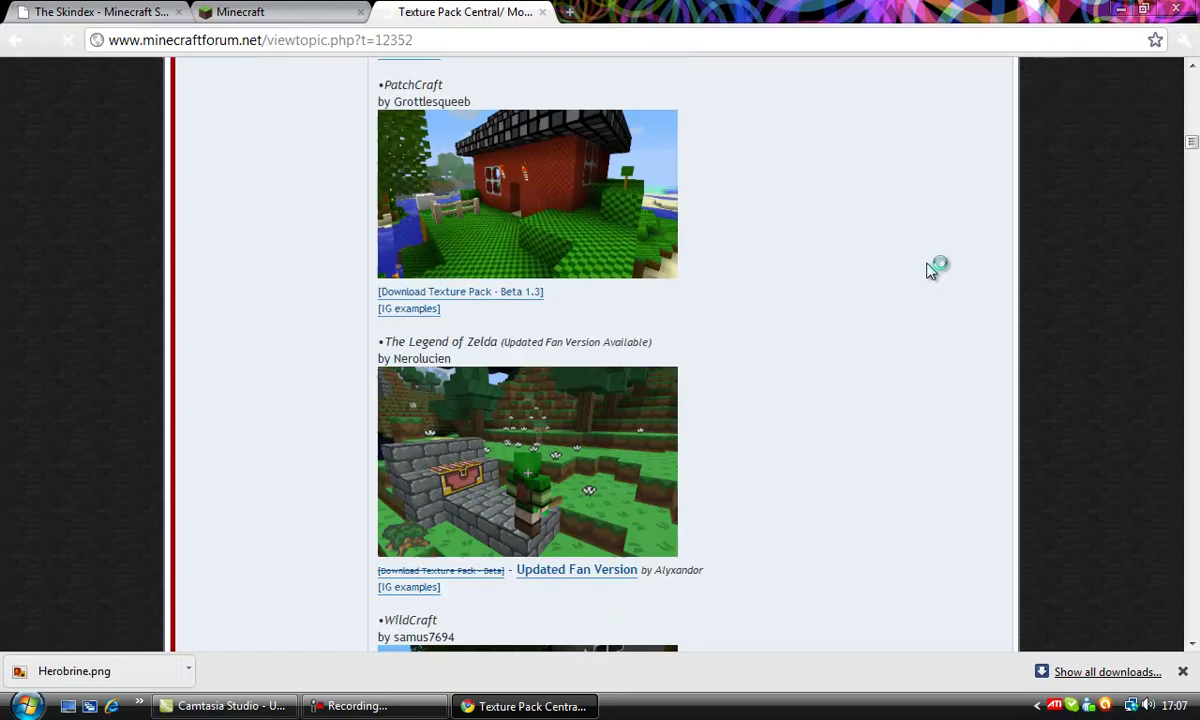
{"action": "scroll", "coordinate": [918, 268], "scroll_direction": "up", "scroll_amount": 20}
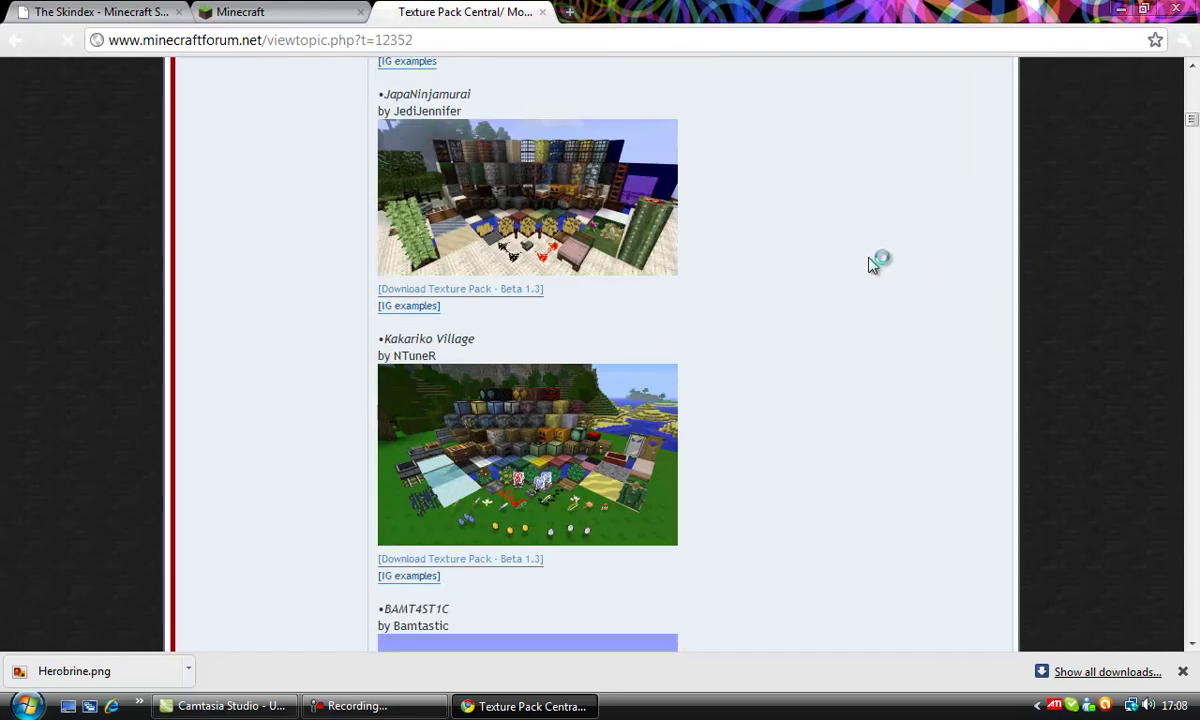
{"action": "scroll", "coordinate": [872, 256], "scroll_direction": "down", "scroll_amount": 4}
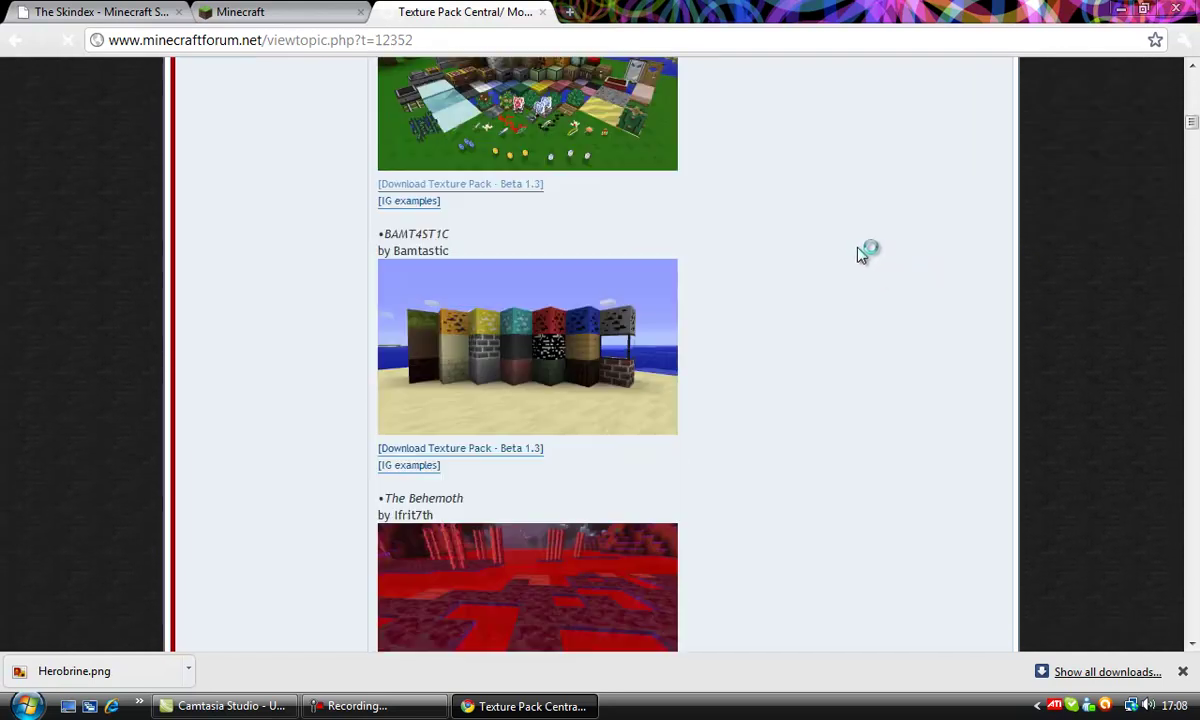
- Browse the BAMT4ST1C texture pack topic, then go back to the pack list
{"action": "left_click", "coordinate": [510, 450]}
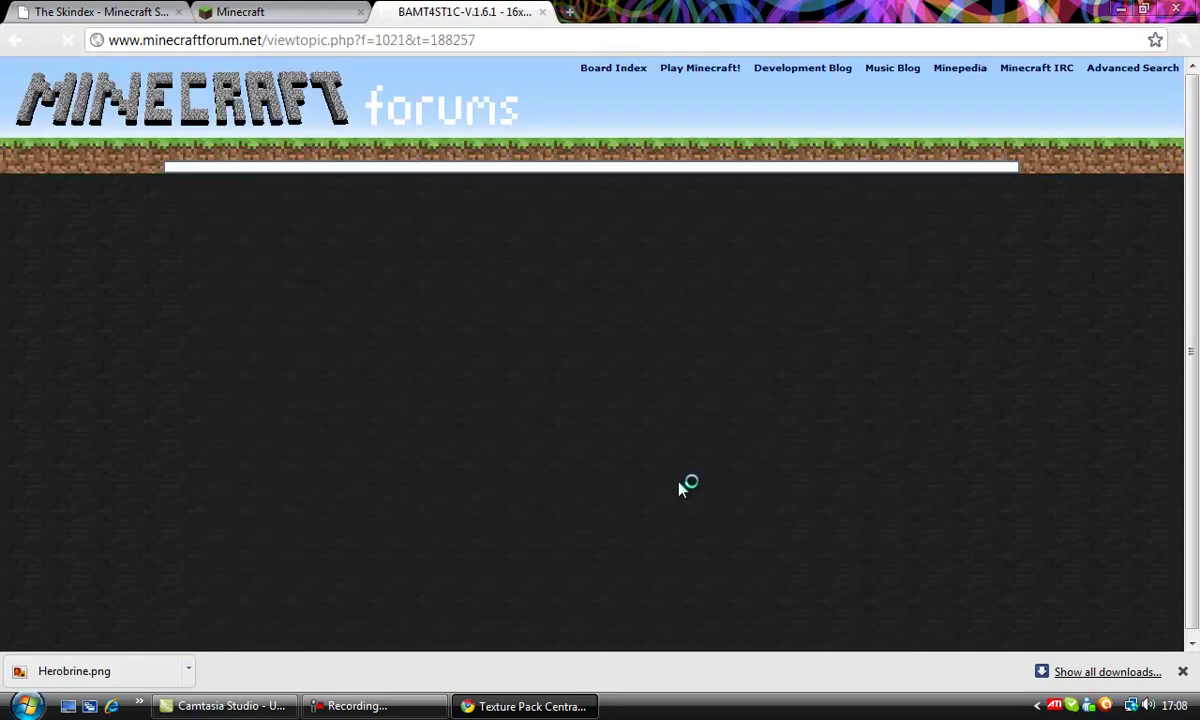
{"action": "scroll", "coordinate": [691, 490], "scroll_direction": "down", "scroll_amount": 6}
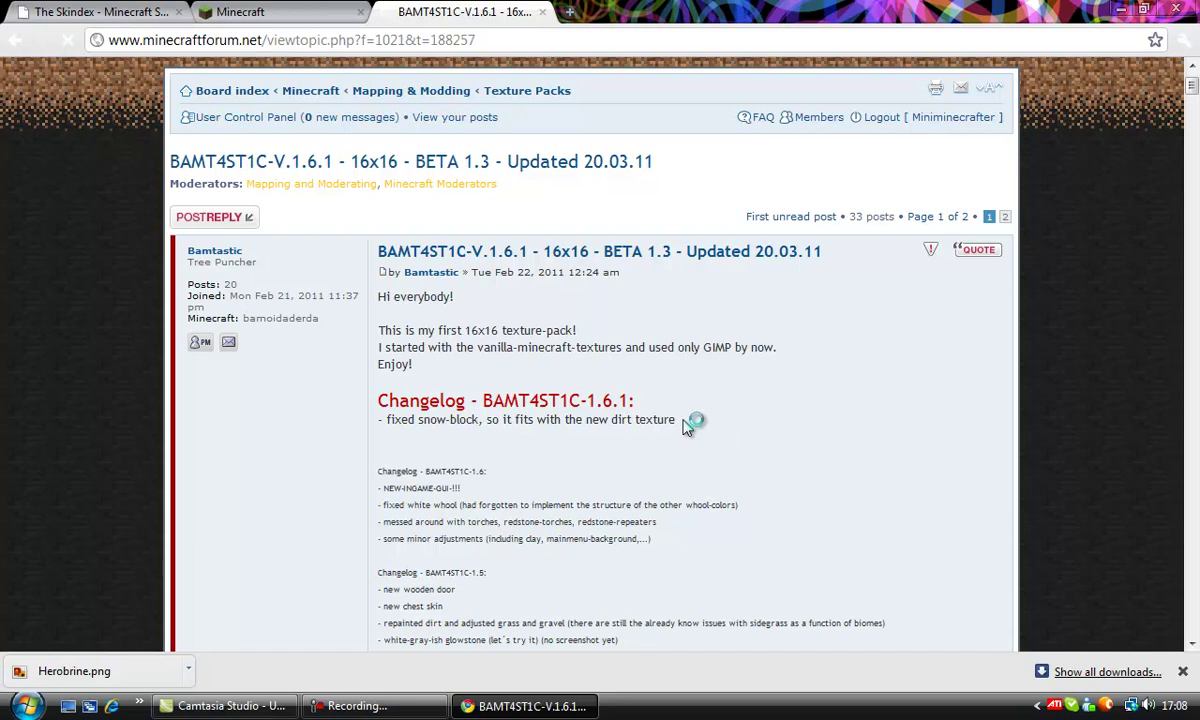
{"action": "scroll", "coordinate": [736, 405], "scroll_direction": "down", "scroll_amount": 10}
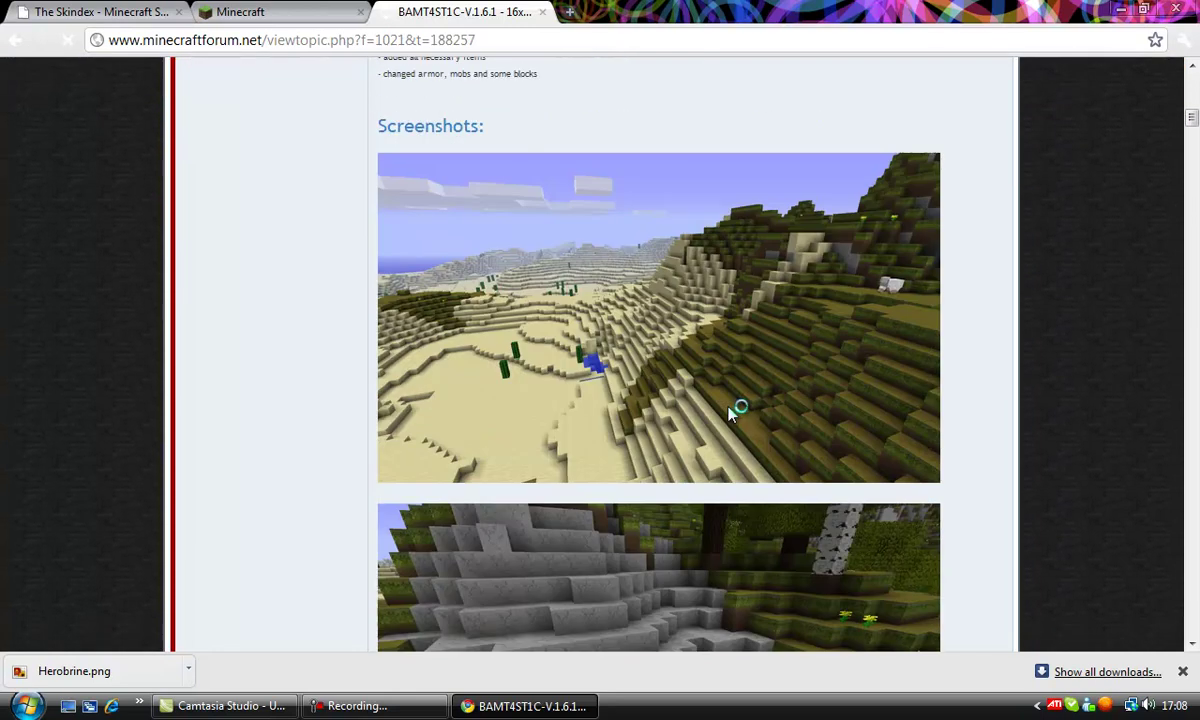
{"action": "scroll", "coordinate": [641, 474], "scroll_direction": "up", "scroll_amount": 15}
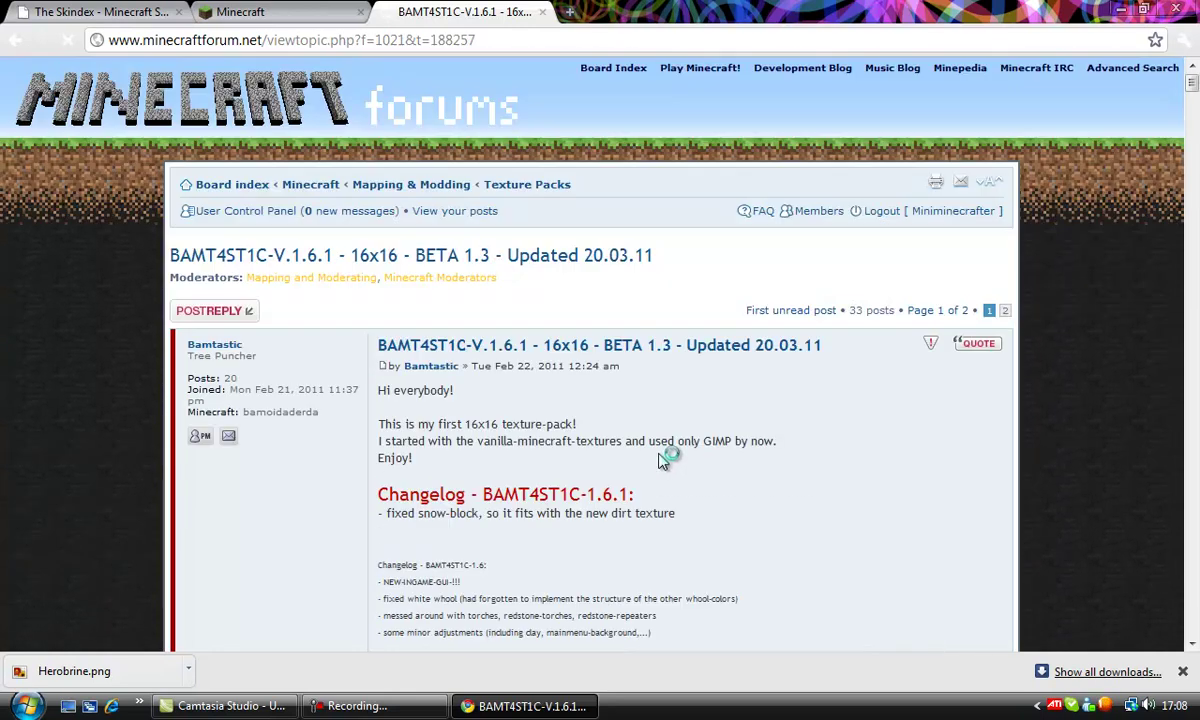
{"action": "scroll", "coordinate": [630, 420], "scroll_direction": "down", "scroll_amount": 6}
{"action": "scroll", "coordinate": [632, 398], "scroll_direction": "down", "scroll_amount": 18}
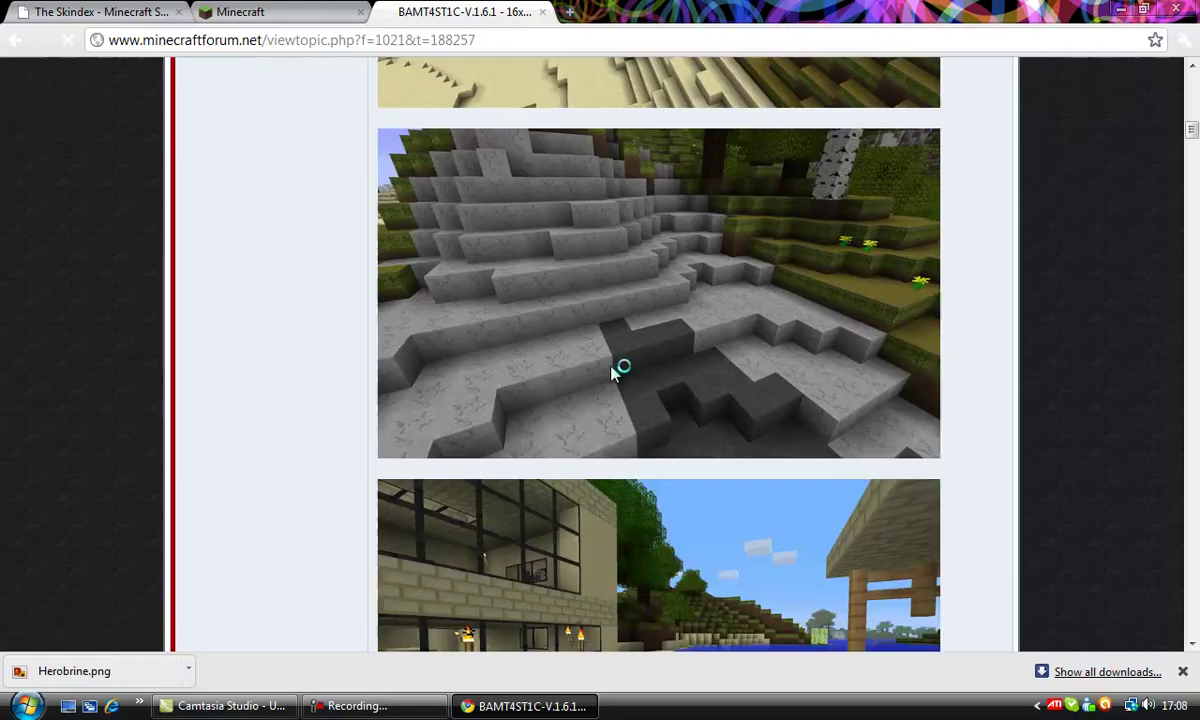
{"action": "scroll", "coordinate": [618, 378], "scroll_direction": "down", "scroll_amount": 7}
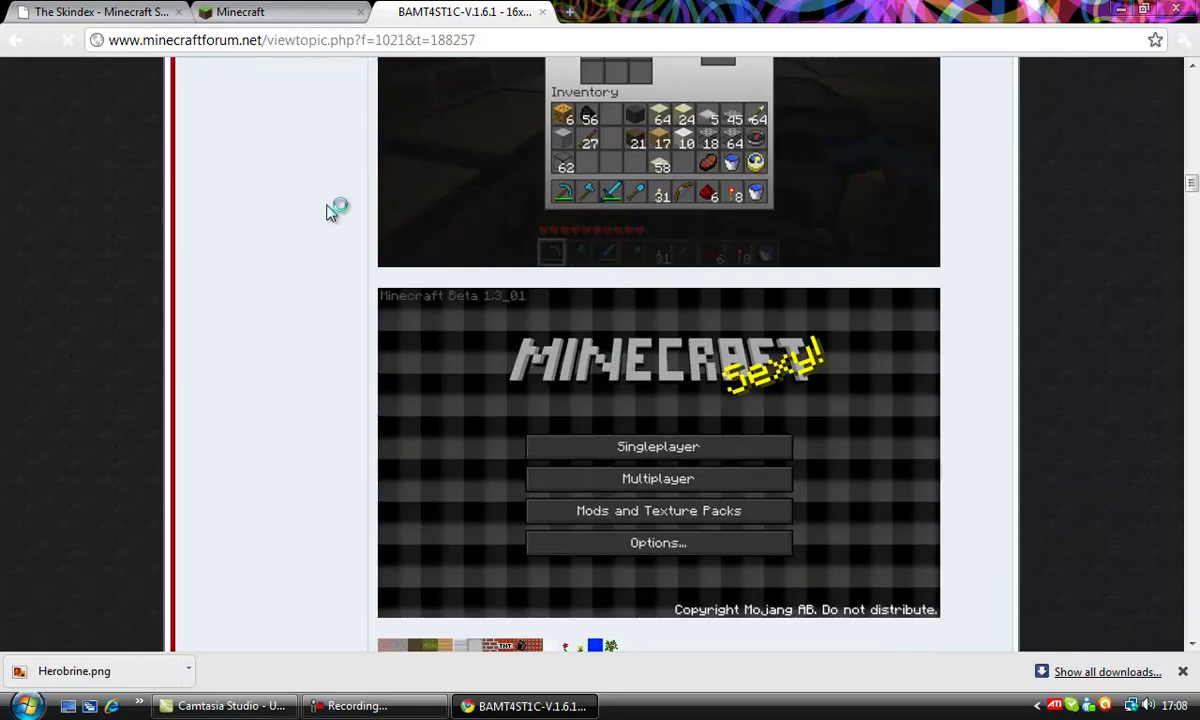
{"action": "scroll", "coordinate": [318, 284], "scroll_direction": "down", "scroll_amount": 4}
{"action": "scroll", "coordinate": [318, 284], "scroll_direction": "down", "scroll_amount": 4}
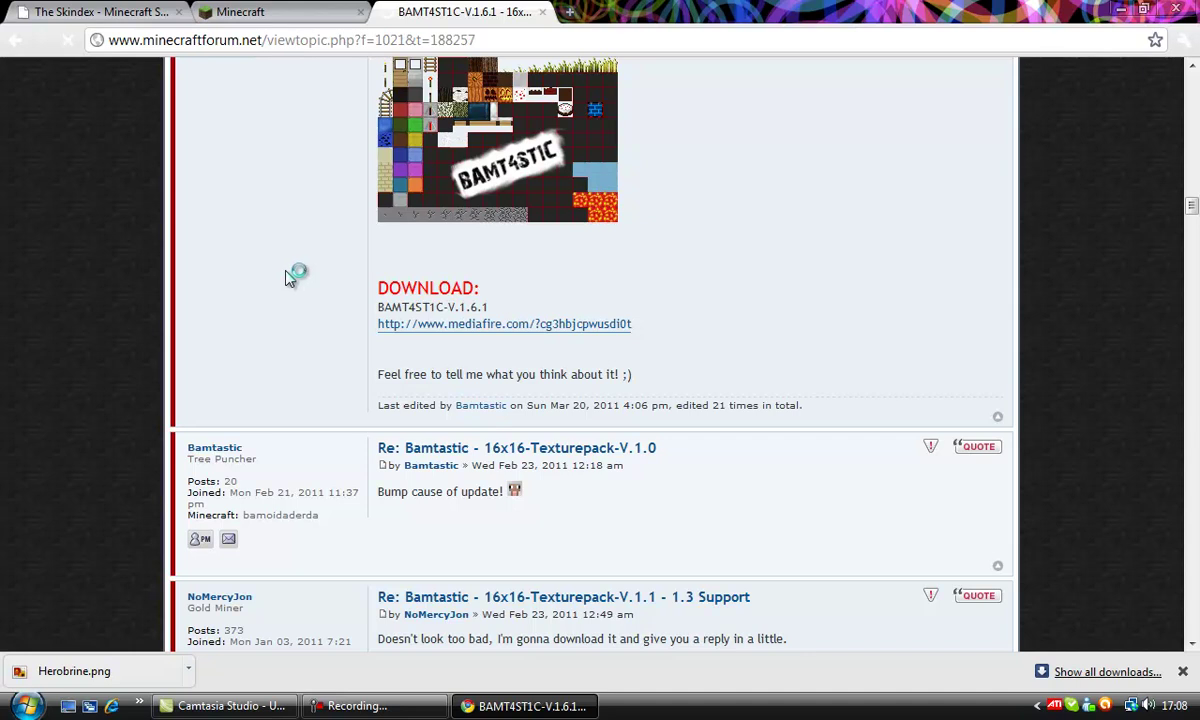
{"action": "left_click", "coordinate": [22, 45]}
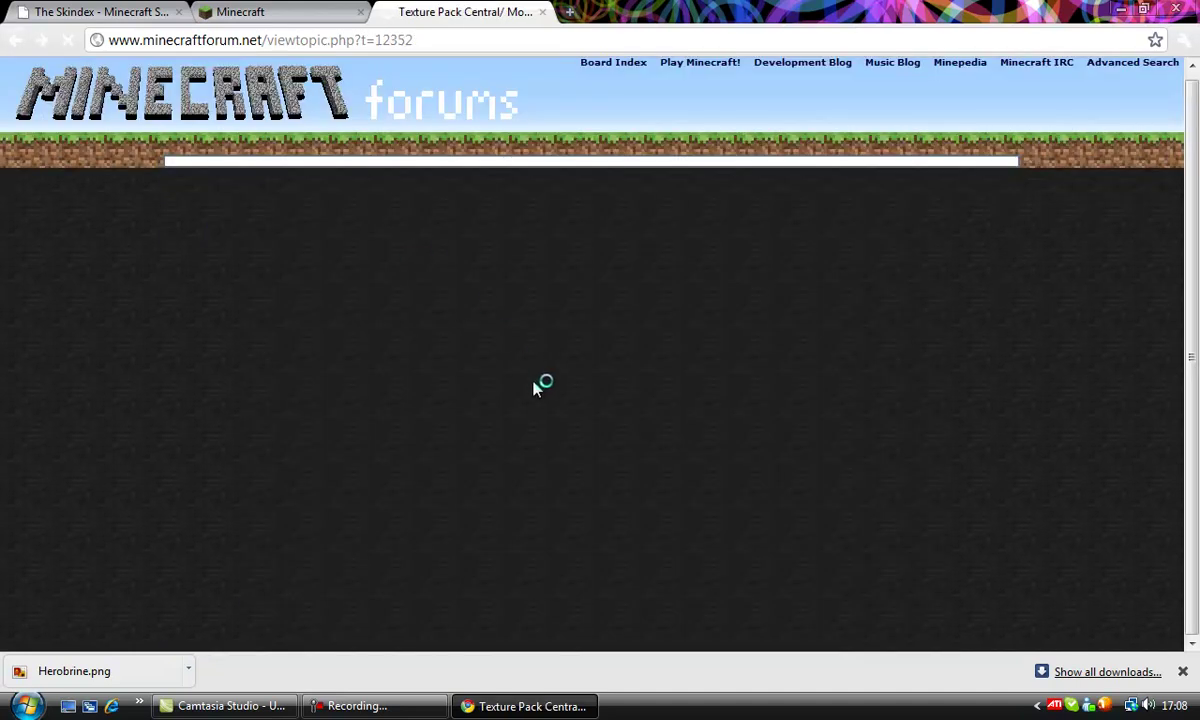
- Open XSSheep's Texture pack [16x16] v0.9.5 thread and read through it
{"action": "scroll", "coordinate": [541, 390], "scroll_direction": "down", "scroll_amount": 12}
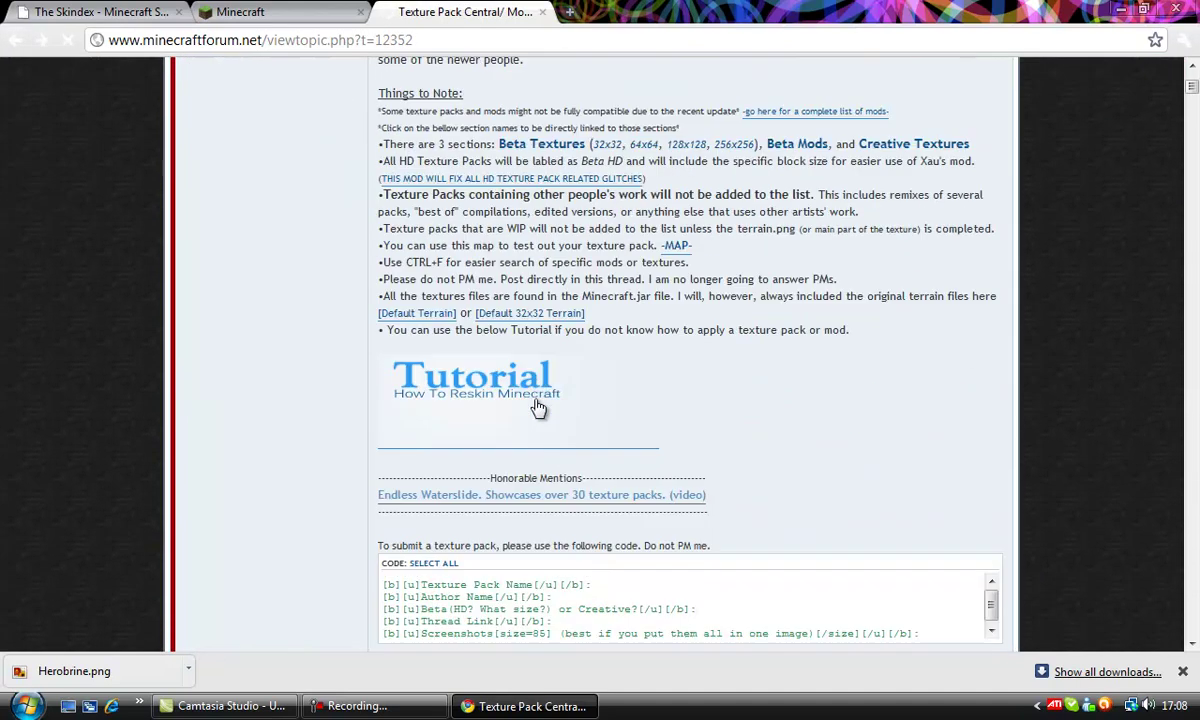
{"action": "scroll", "coordinate": [527, 373], "scroll_direction": "up", "scroll_amount": 2}
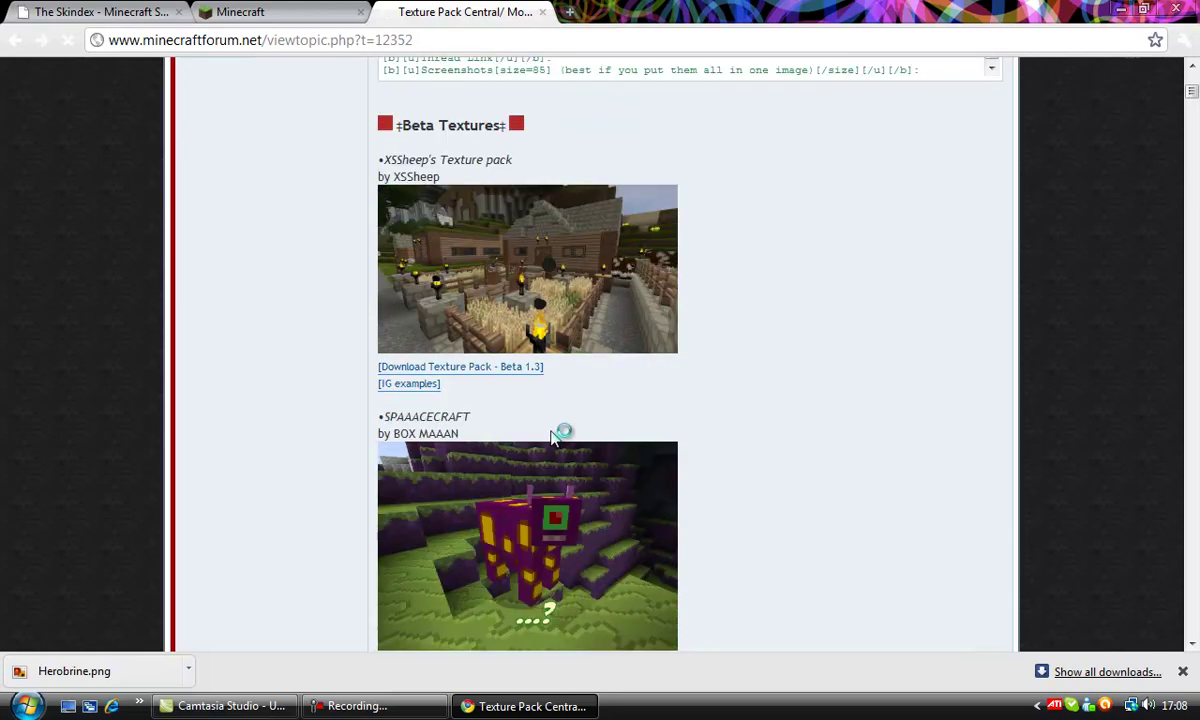
{"action": "left_click", "coordinate": [521, 464]}
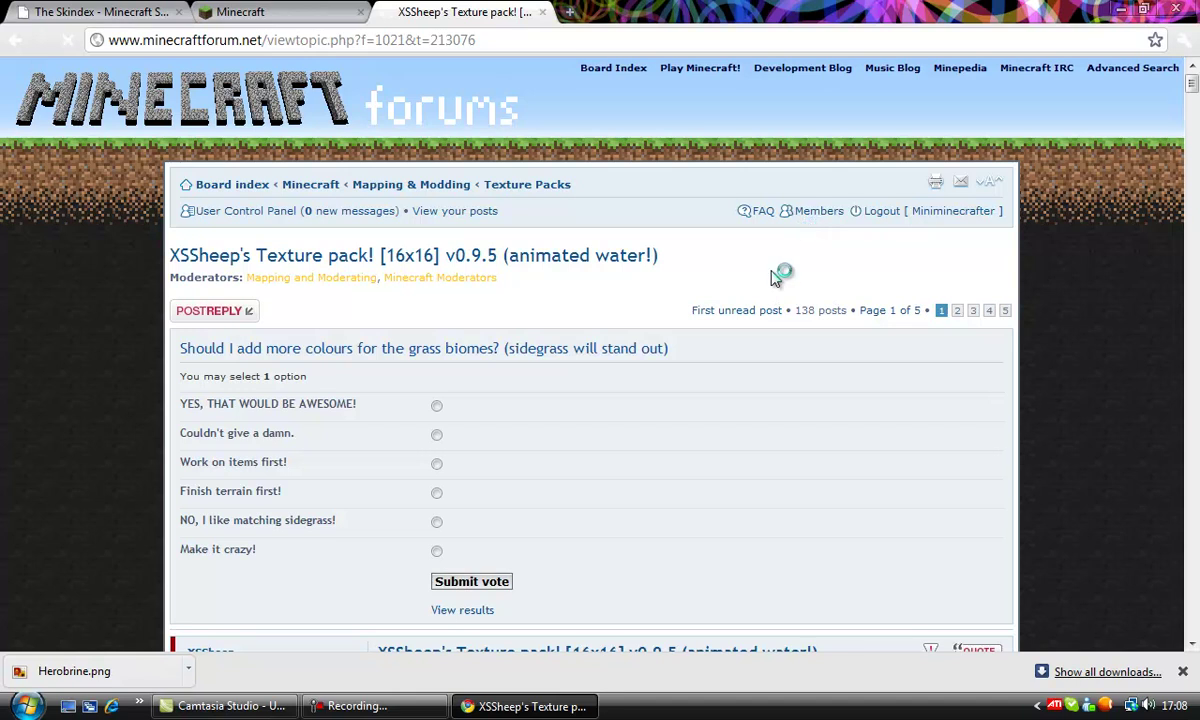
{"action": "scroll", "coordinate": [635, 423], "scroll_direction": "down", "scroll_amount": 2}
{"action": "scroll", "coordinate": [590, 421], "scroll_direction": "down", "scroll_amount": 10}
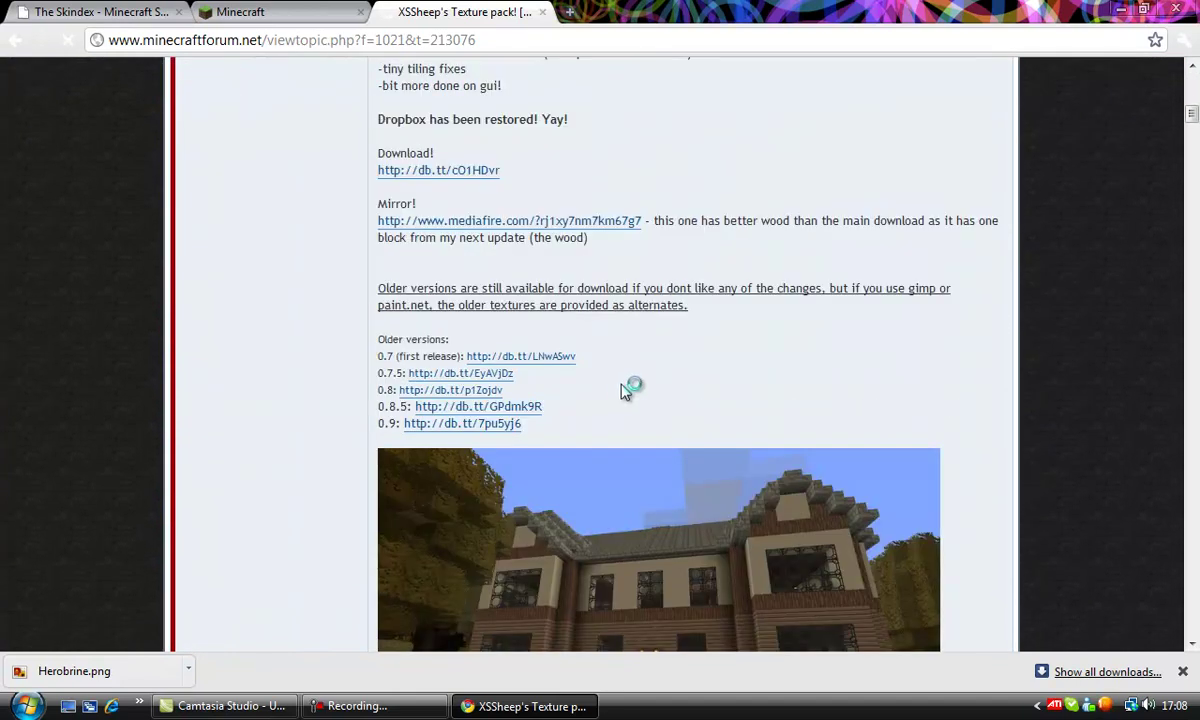
{"action": "scroll", "coordinate": [585, 437], "scroll_direction": "down", "scroll_amount": 5}
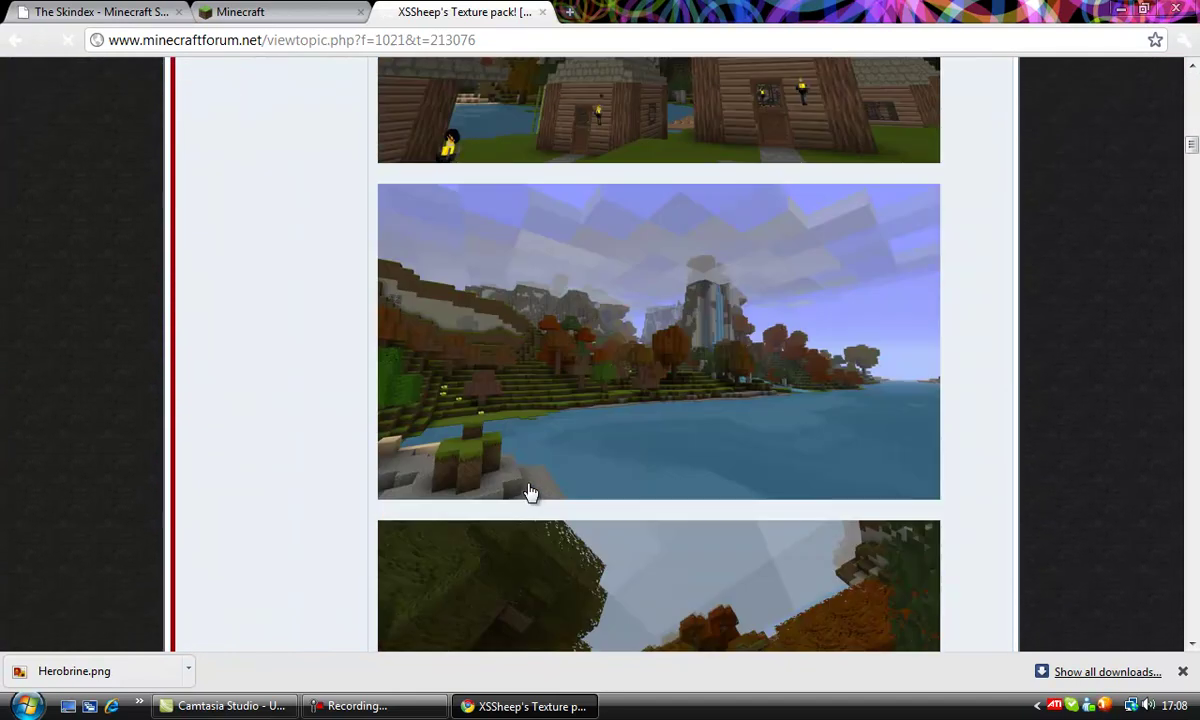
{"action": "scroll", "coordinate": [530, 490], "scroll_direction": "down", "scroll_amount": 1}
{"action": "scroll", "coordinate": [1090, 318], "scroll_direction": "down", "scroll_amount": 7}
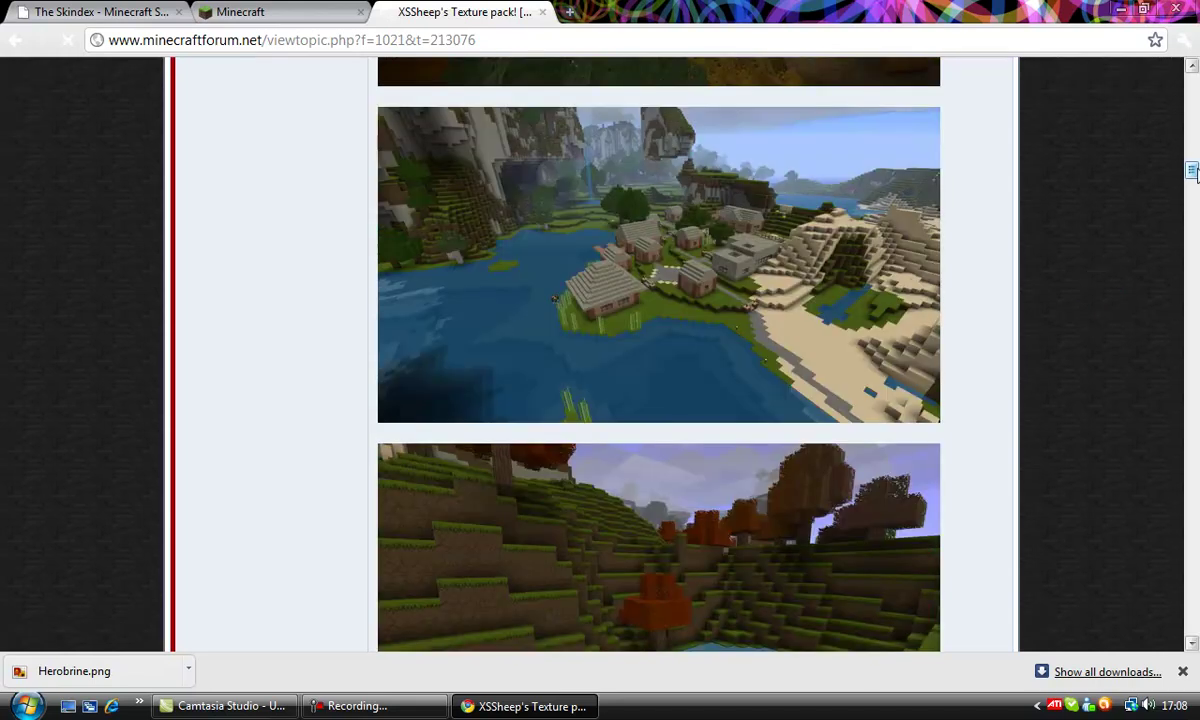
{"action": "mouse_move", "coordinate": [1190, 279]}
{"action": "left_mouse_down"}
{"action": "mouse_move", "coordinate": [1190, 215]}
{"action": "mouse_move", "coordinate": [1190, 234]}
{"action": "left_mouse_up"}
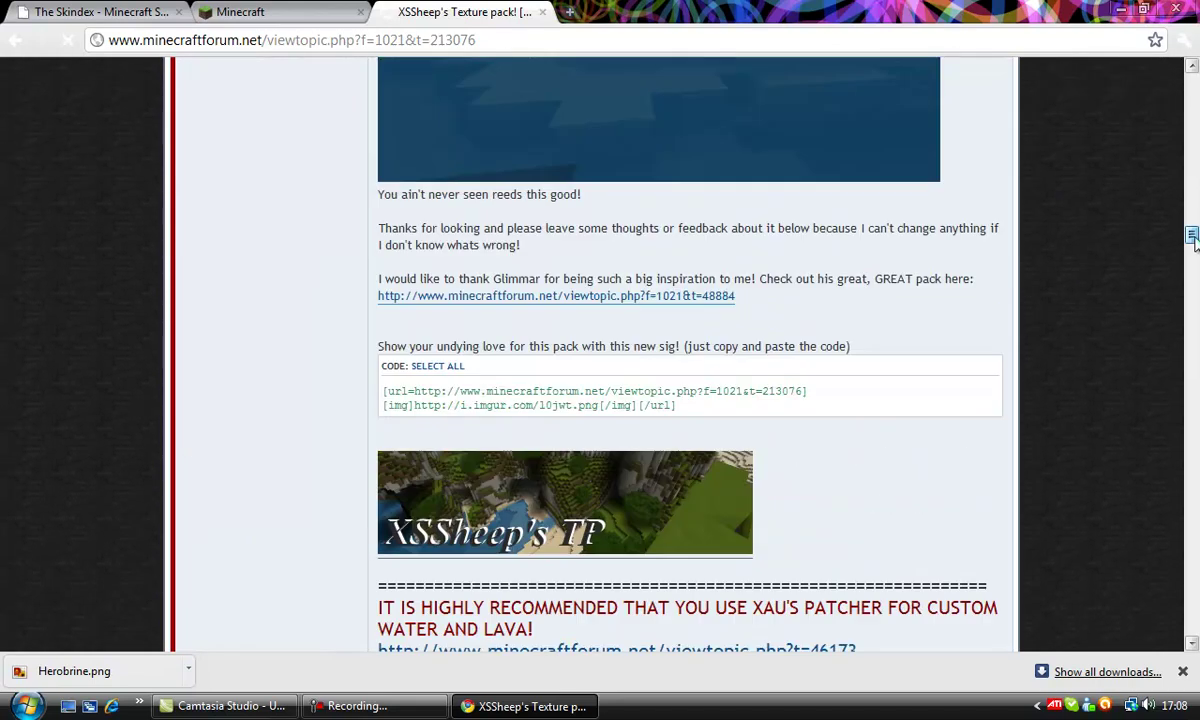
- Glance at Glimmar's recommended pack, return to XSSheep's thread, and bring up the downloaded zip's options
{"action": "left_click", "coordinate": [729, 297]}
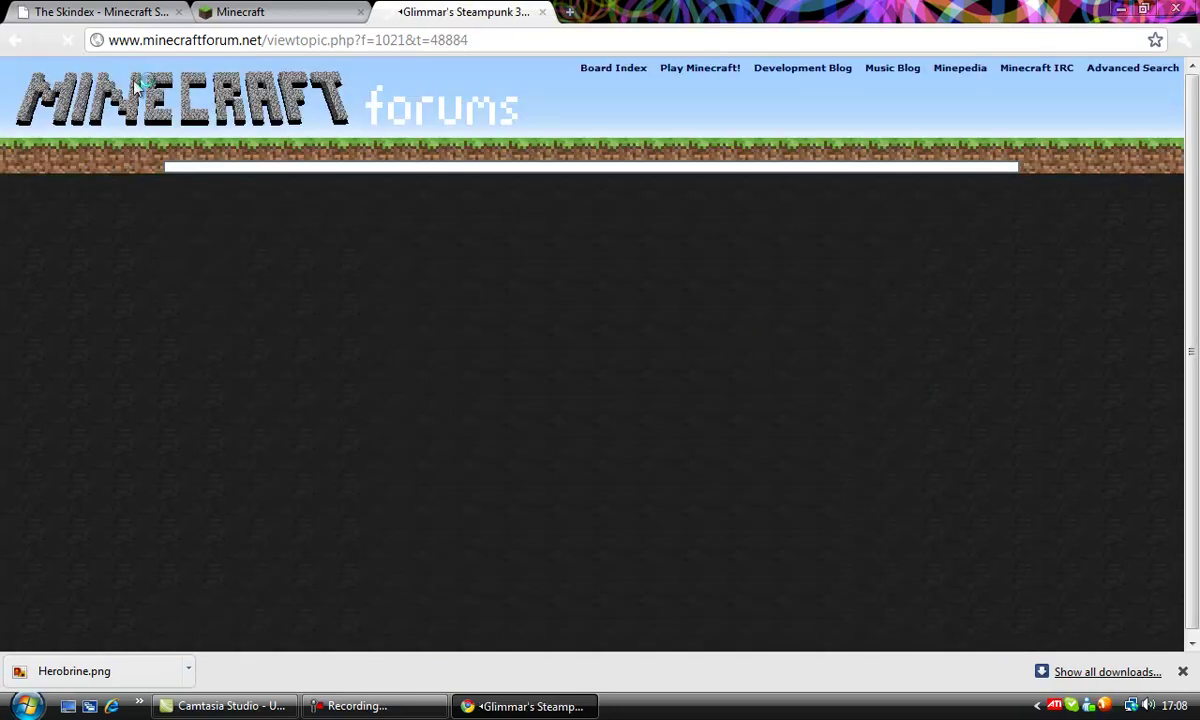
{"action": "left_click", "coordinate": [14, 42]}
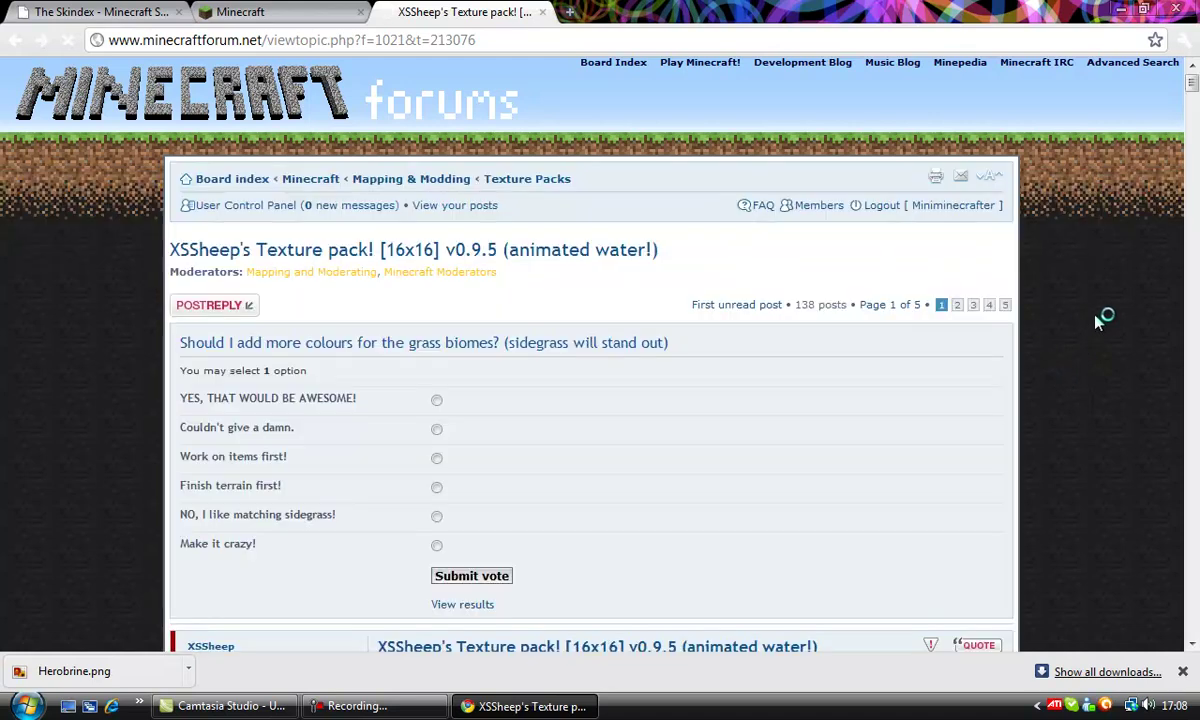
{"action": "scroll", "coordinate": [1091, 442], "scroll_direction": "down", "scroll_amount": 2}
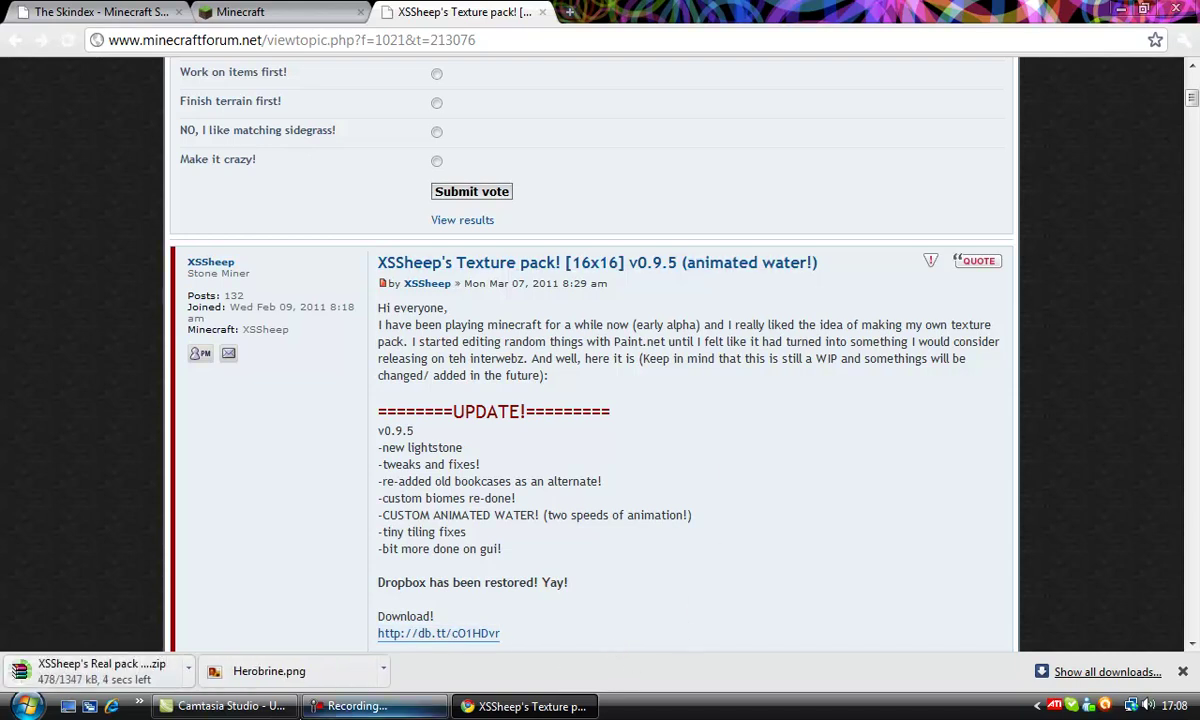
{"action": "left_click", "coordinate": [189, 670]}
- Open the XSSheep zip in WinRAR, go up to Downloads, and launch Minecraft from Start
{"action": "left_click", "coordinate": [213, 604]}
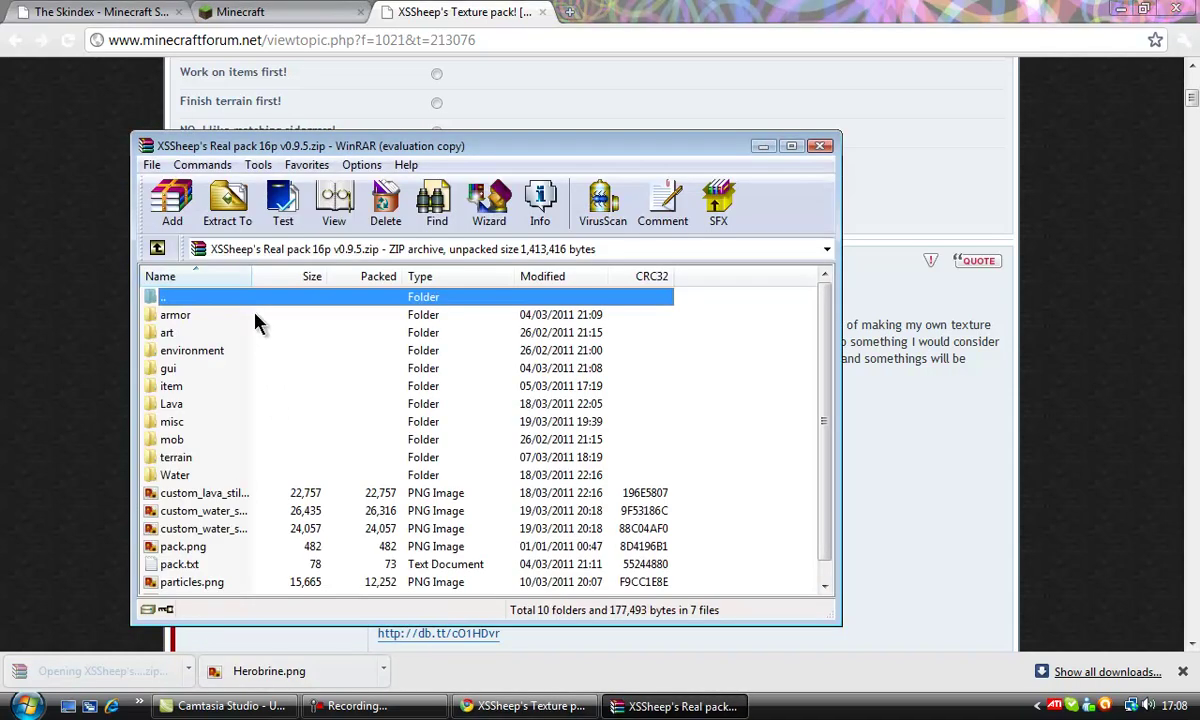
{"action": "left_click", "coordinate": [612, 392]}
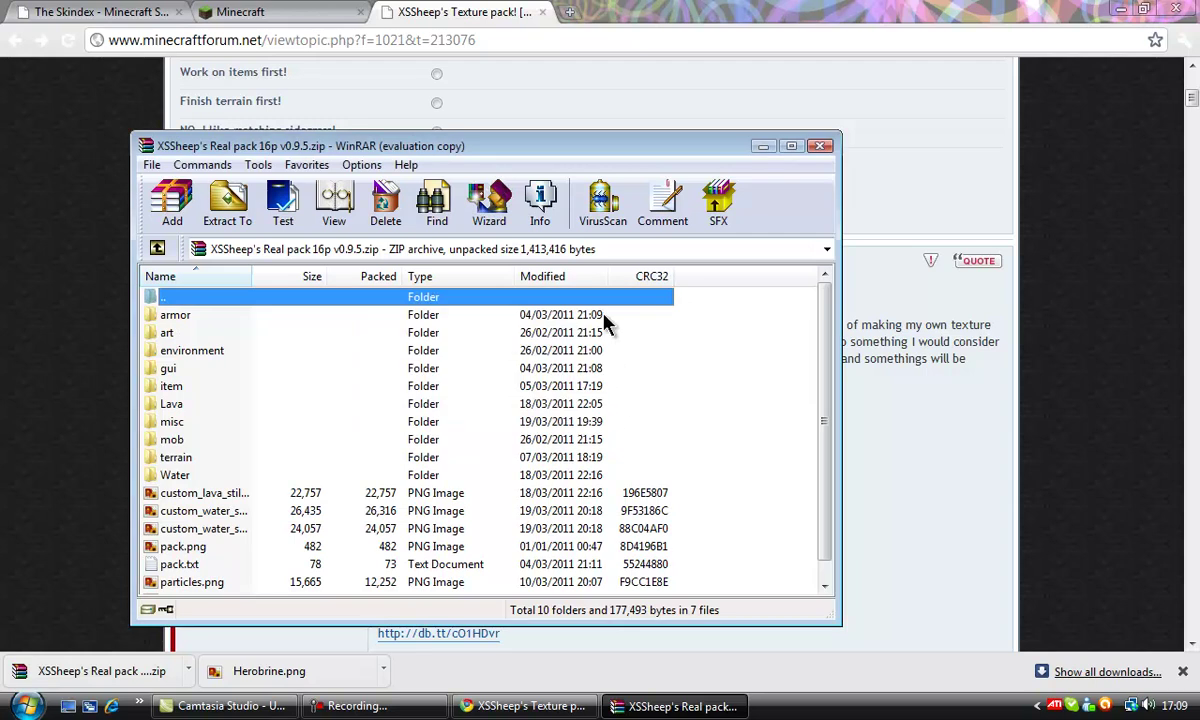
{"action": "double_click", "coordinate": [612, 298]}
{"action": "key", "text": "super"}
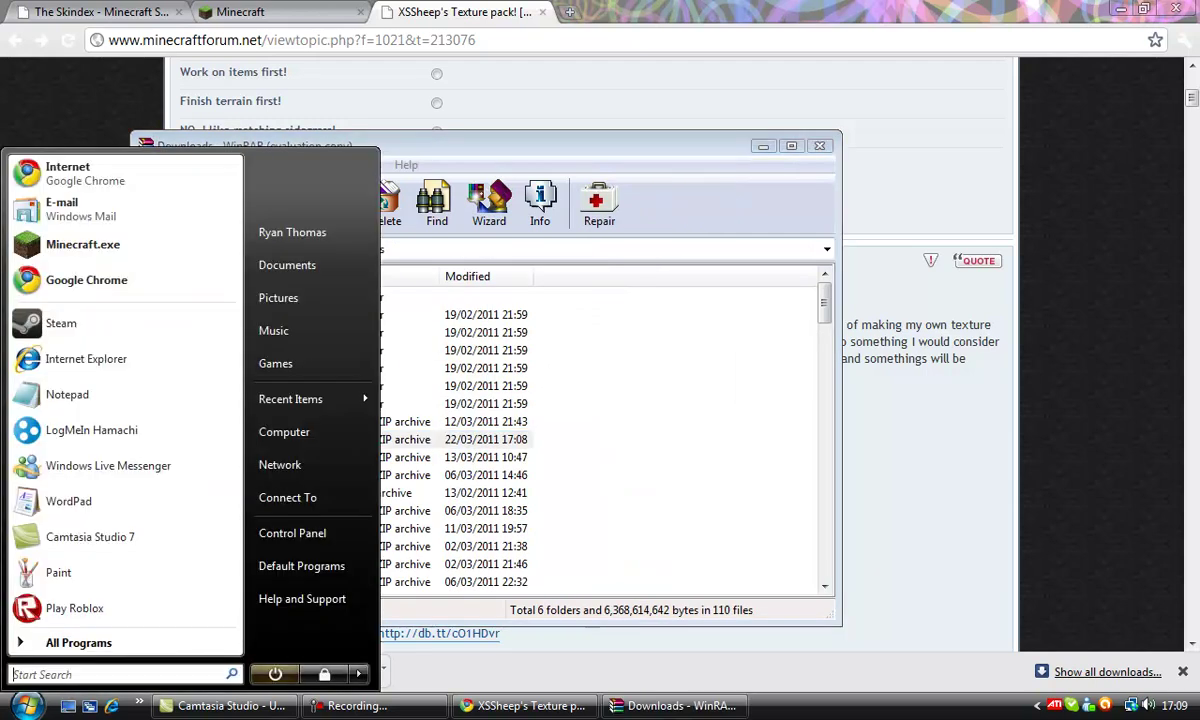
{"action": "left_click", "coordinate": [126, 233]}
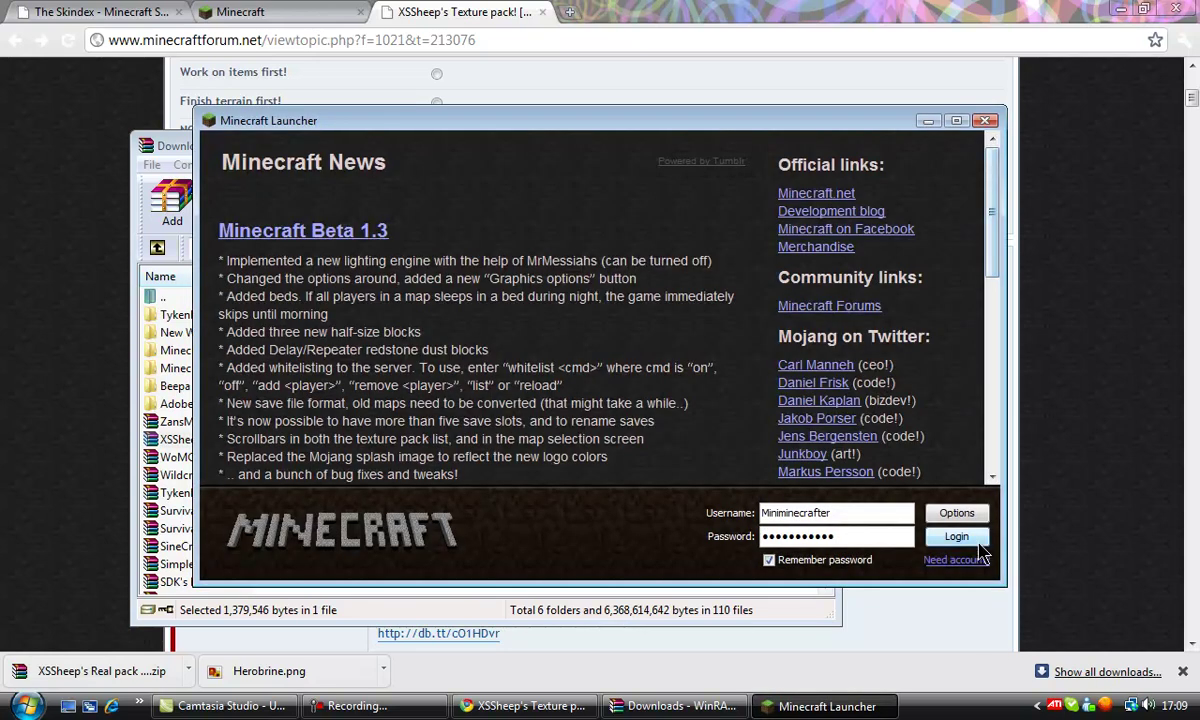
- Log in to Minecraft and scroll the installed packs under Mods and Texture Packs
{"action": "left_click", "coordinate": [977, 543]}
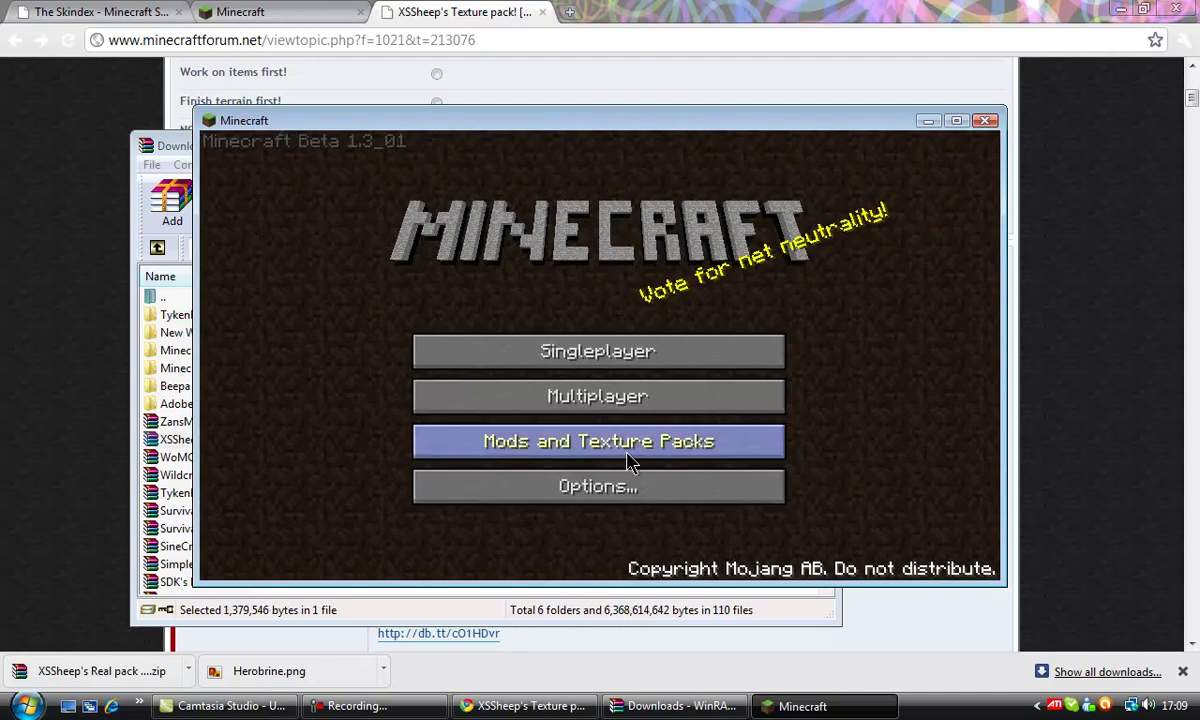
{"action": "left_click", "coordinate": [630, 462]}
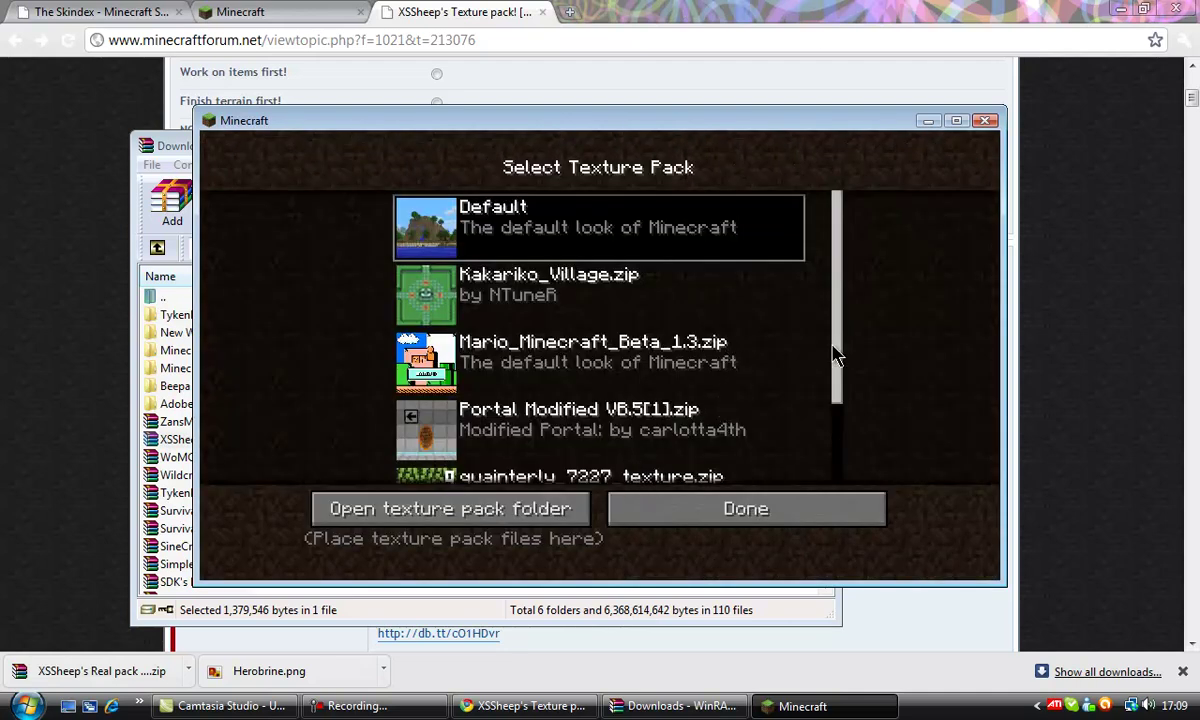
{"action": "left_click_drag", "start_coordinate": [836, 355], "coordinate": [838, 437]}
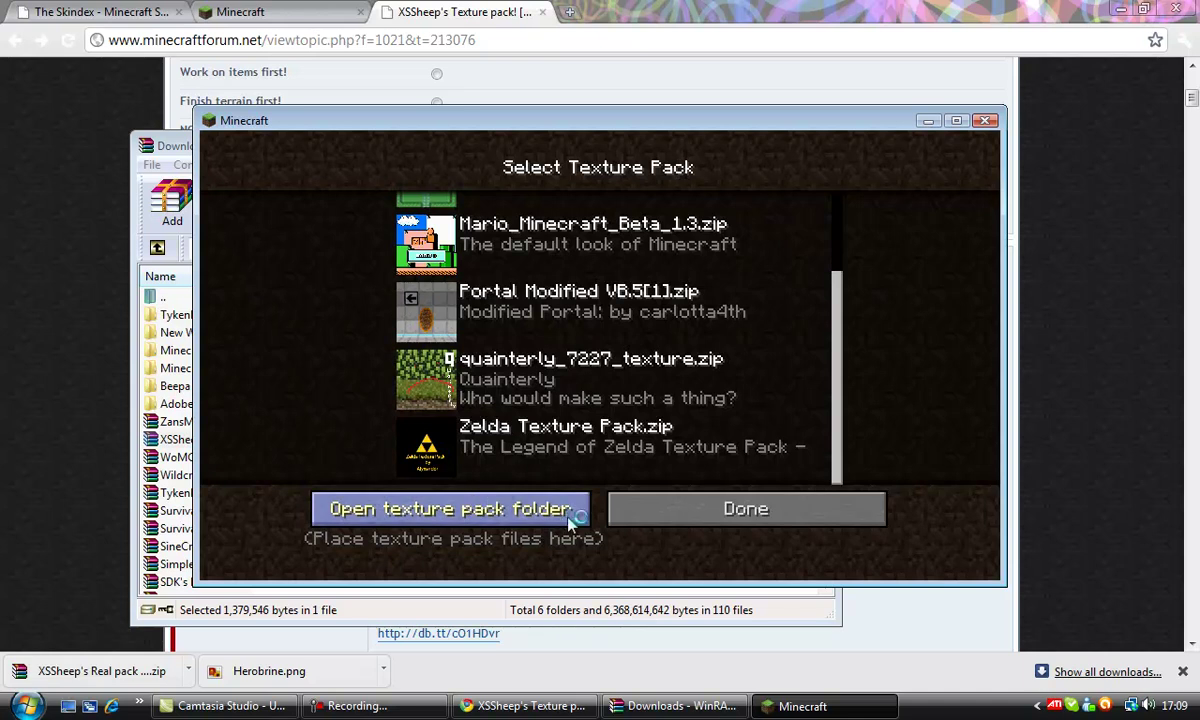
- Open the texture pack folder from Minecraft, then close that Explorer window
{"action": "left_click", "coordinate": [568, 514]}
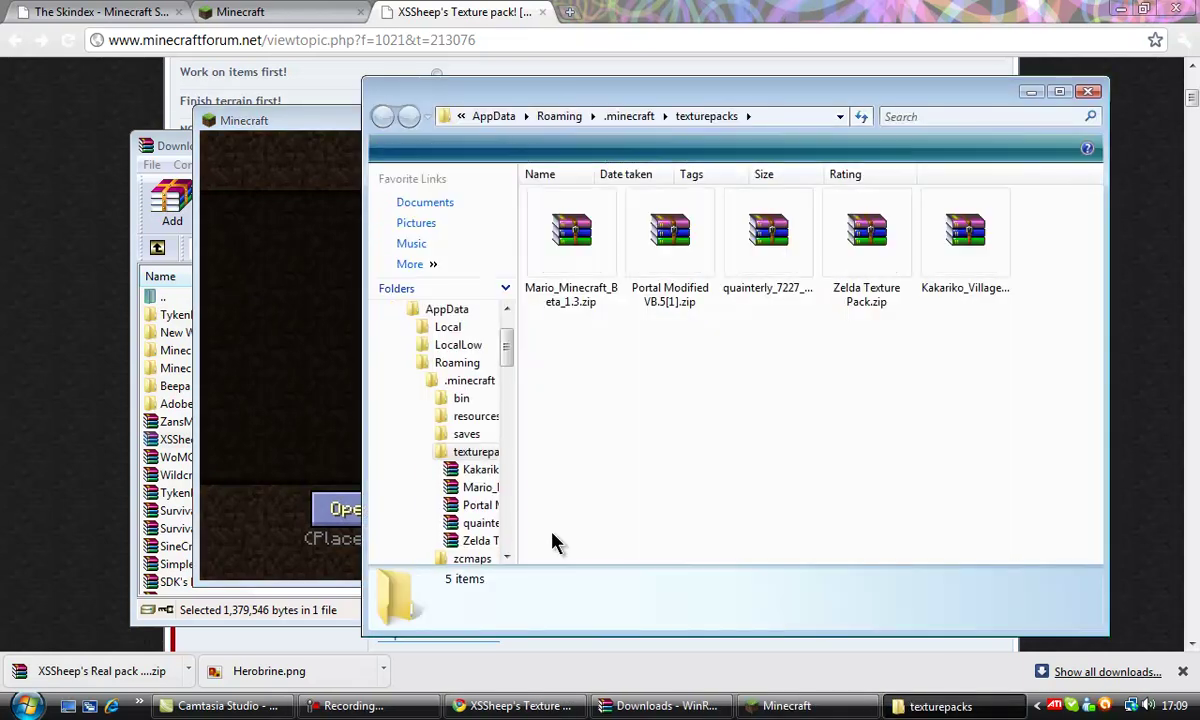
{"action": "key", "text": "super"}
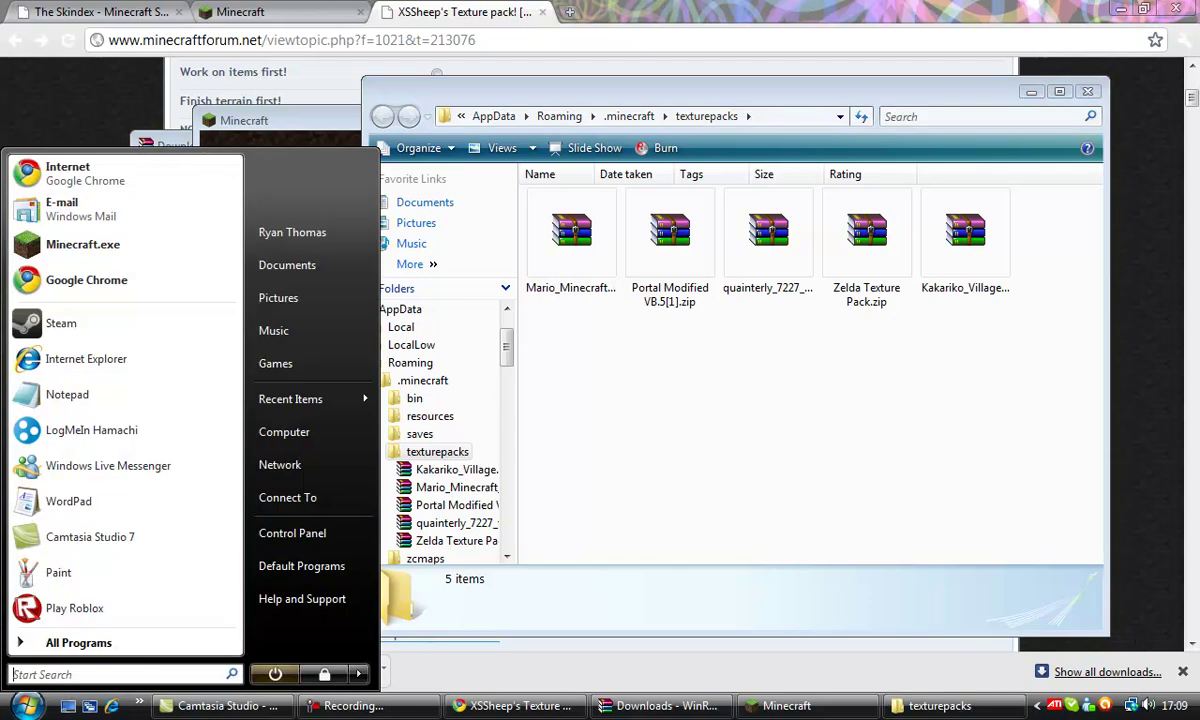
{"action": "type", "text": "t"}
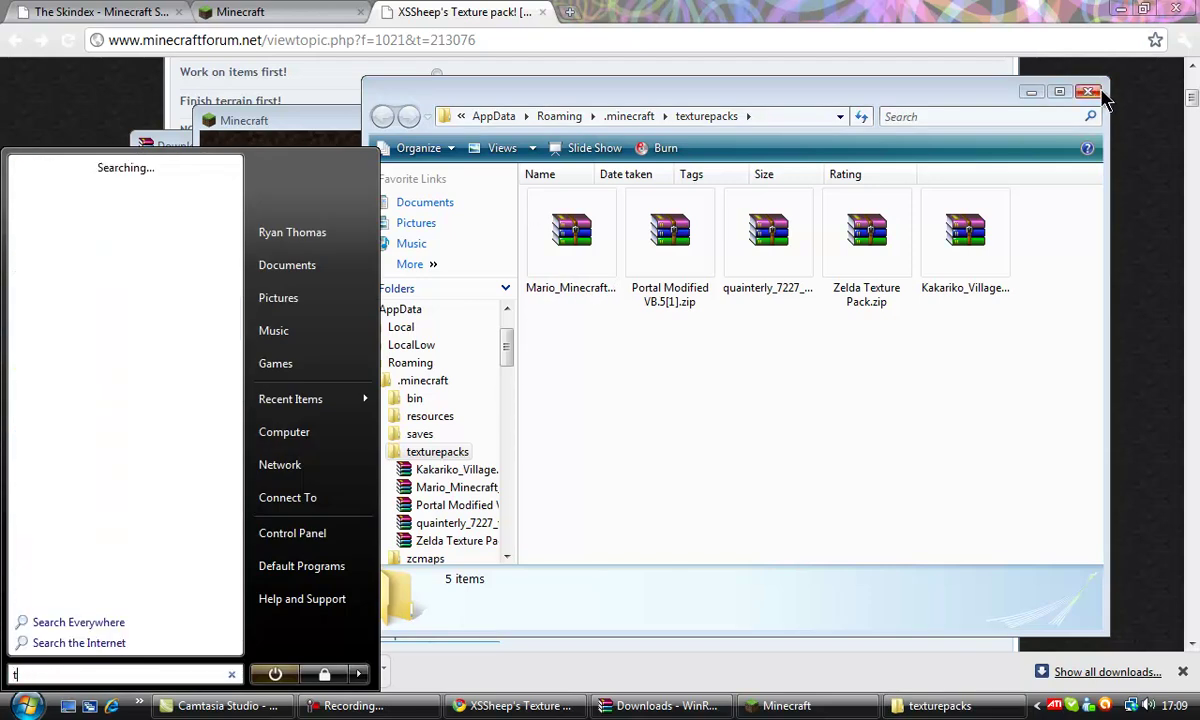
{"action": "left_click", "coordinate": [1088, 91]}
- Use Run with %appdata% to reach the .minecraft\texturepacks folder
{"action": "key", "text": "super"}
{"action": "type", "text": "run"}
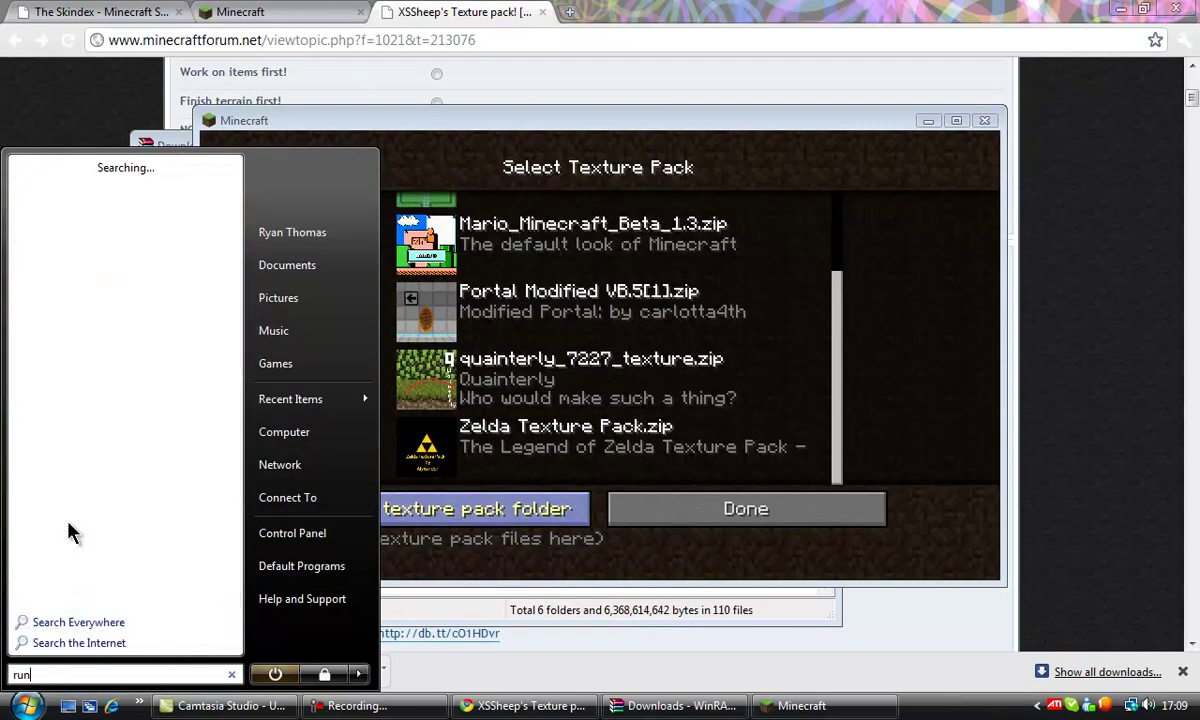
{"action": "key", "text": "Return"}
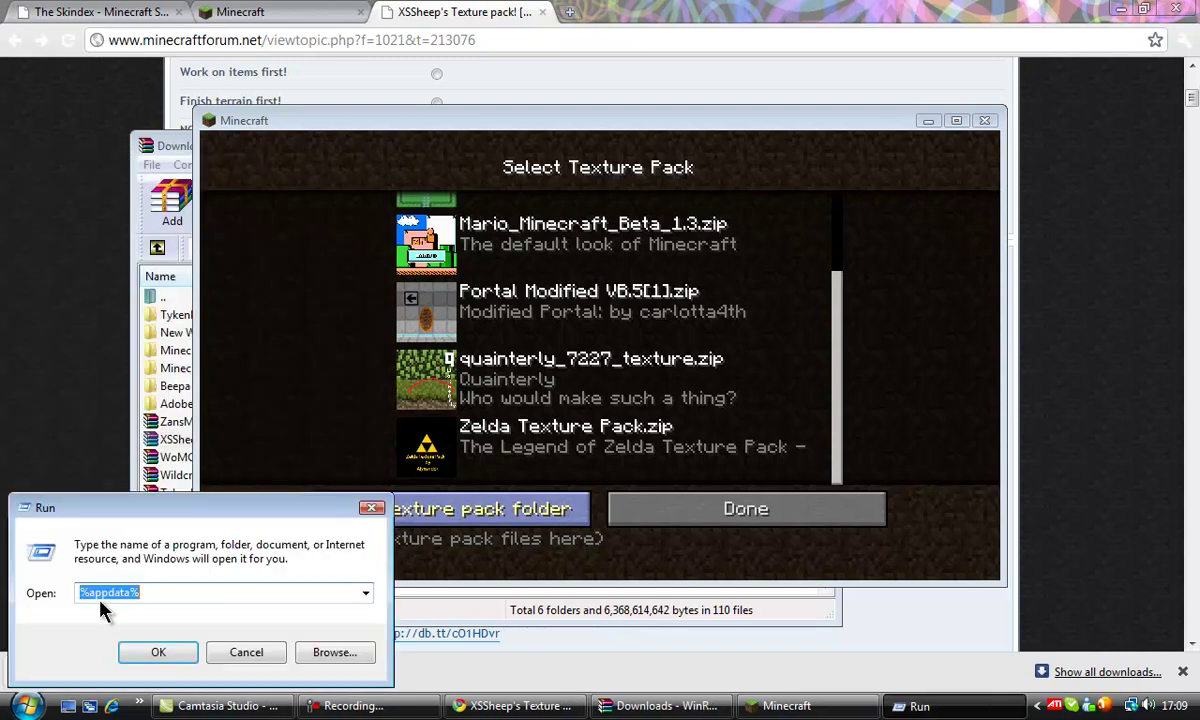
{"action": "left_click", "coordinate": [143, 654]}
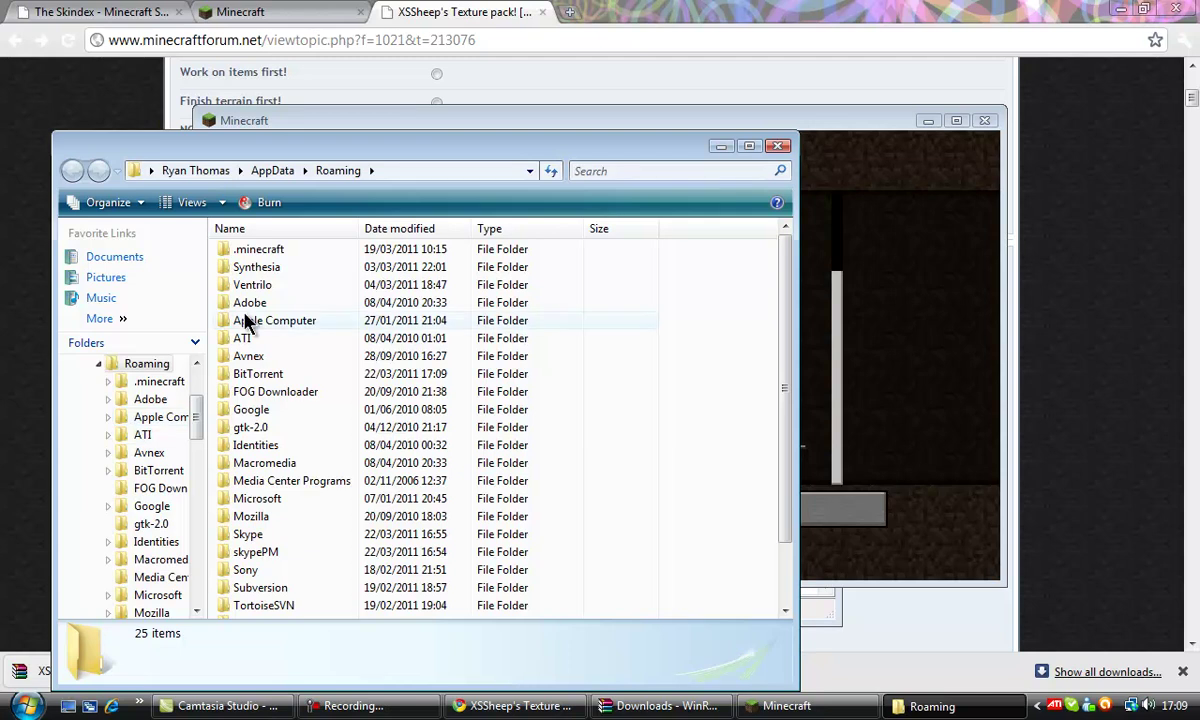
{"action": "double_click", "coordinate": [258, 250]}
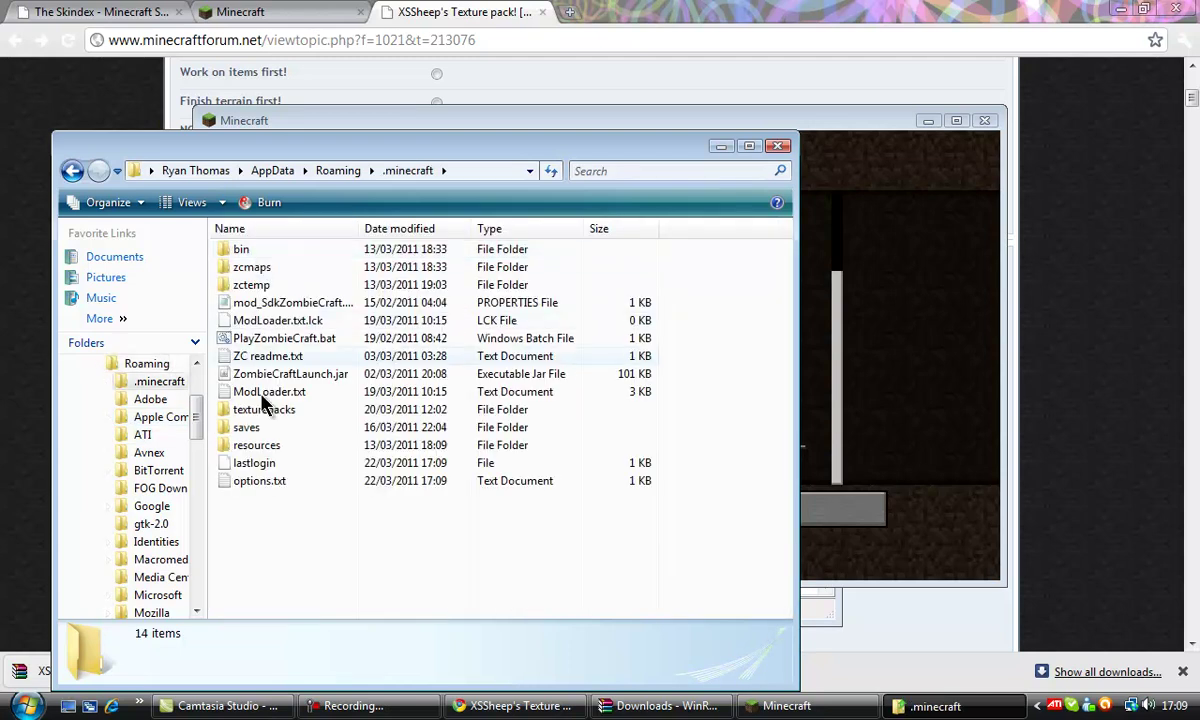
{"action": "double_click", "coordinate": [266, 409]}
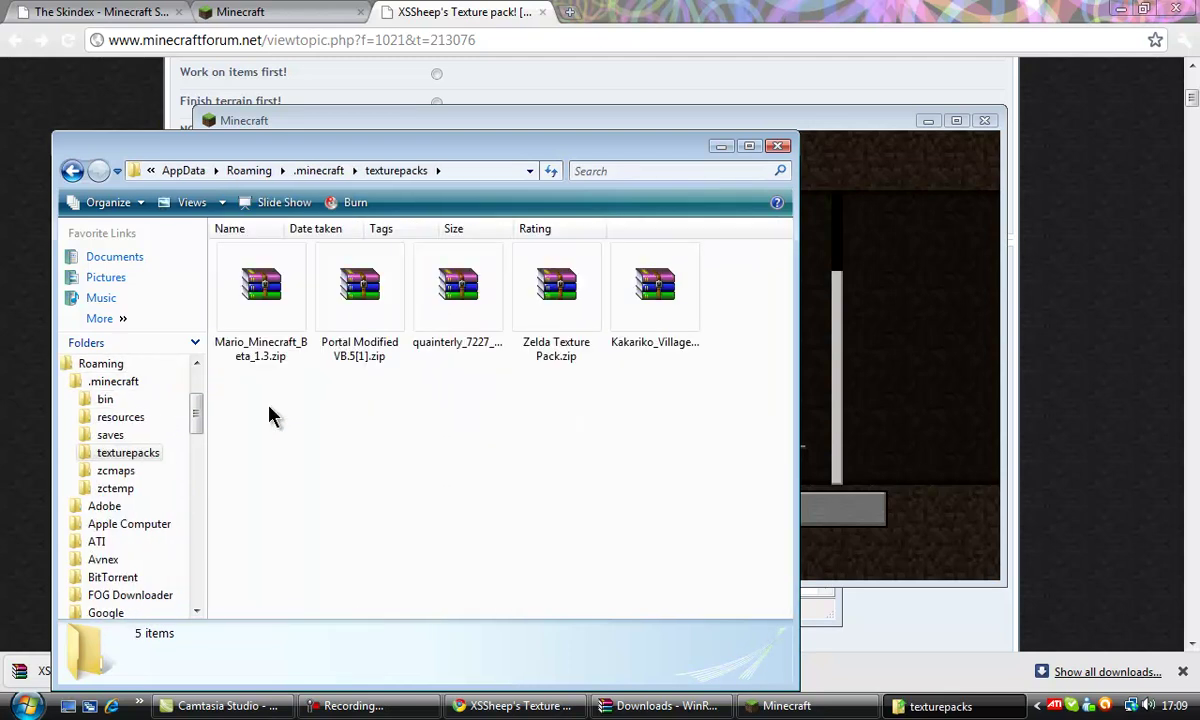
- Copy XSSheep's Real pack 16p v0.9.5.zip from WinRAR into texturepacks and check Minecraft's list
{"action": "left_click", "coordinate": [660, 706]}
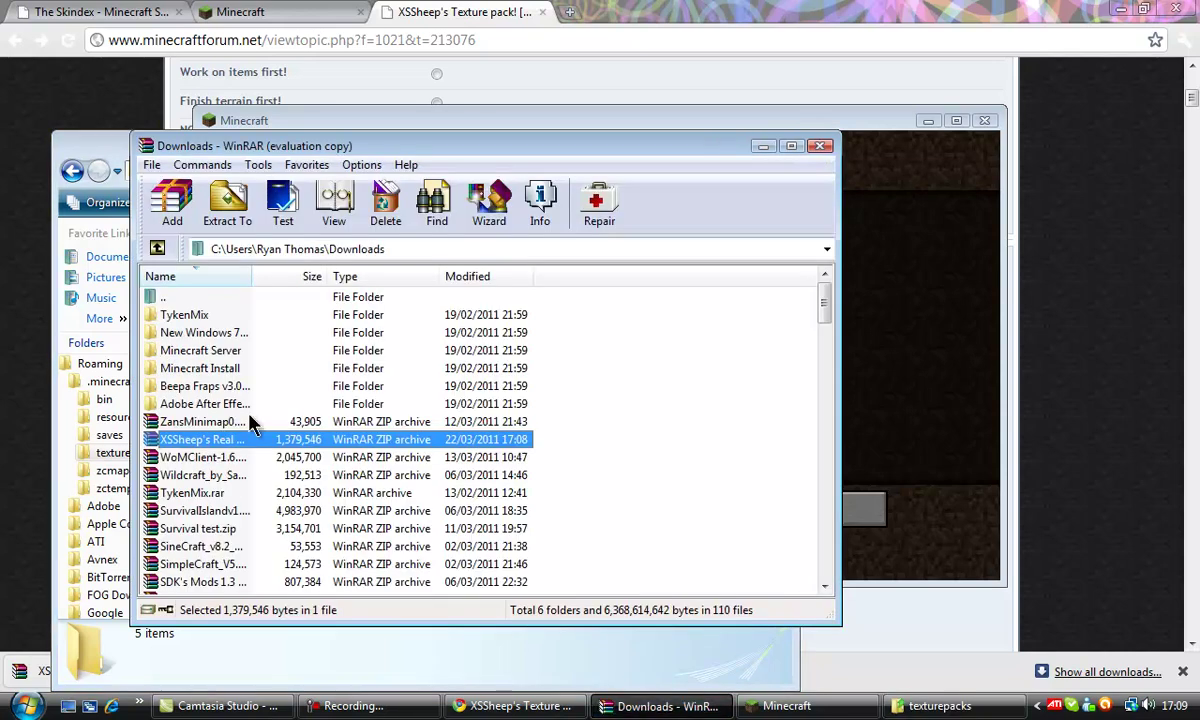
{"action": "left_click_drag", "start_coordinate": [592, 150], "coordinate": [1013, 132]}
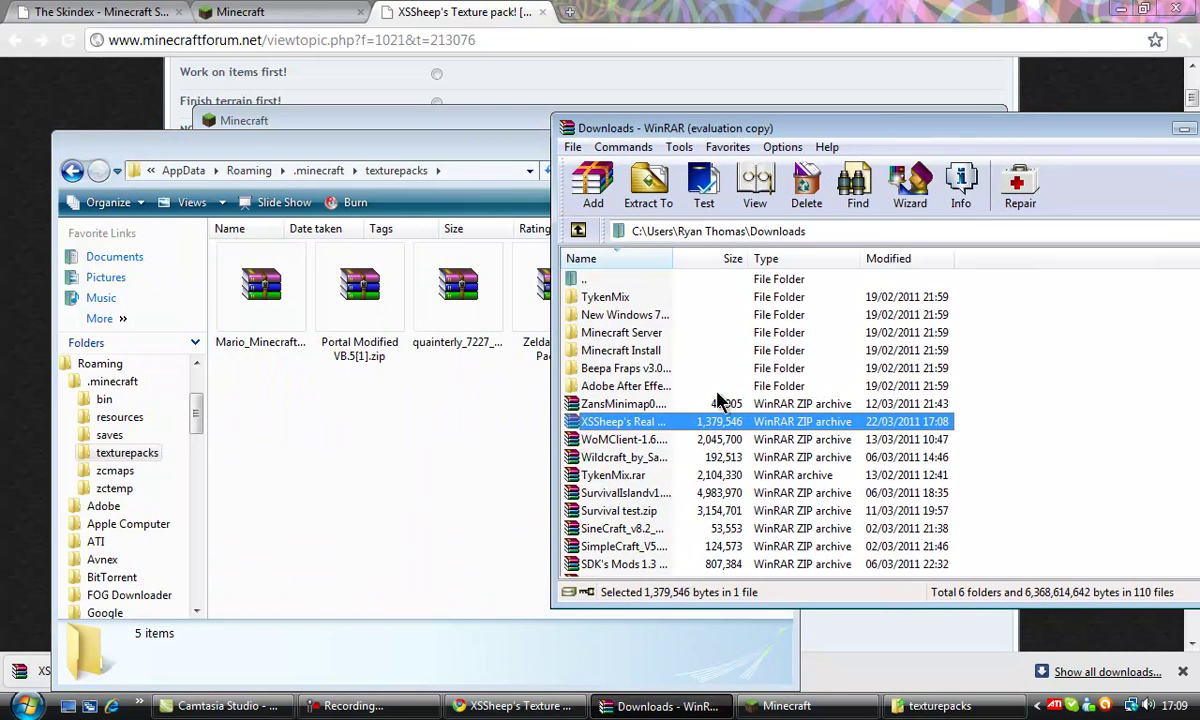
{"action": "left_click_drag", "start_coordinate": [597, 419], "coordinate": [455, 440]}
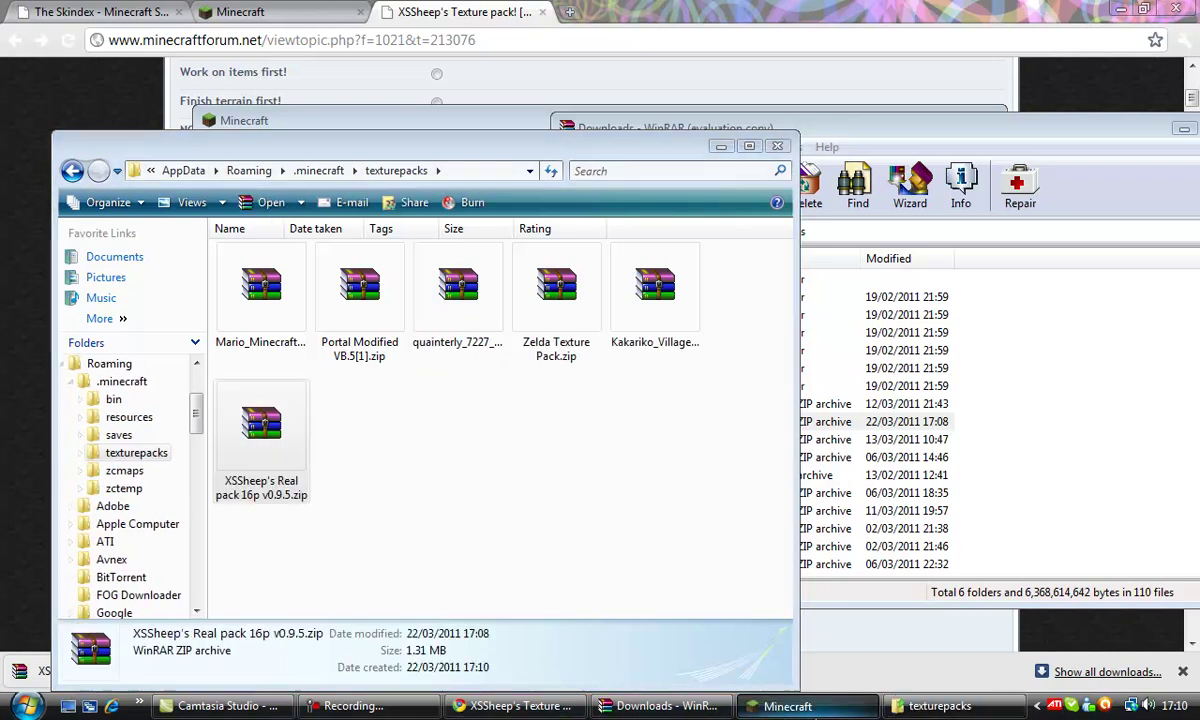
{"action": "left_click", "coordinate": [785, 706]}
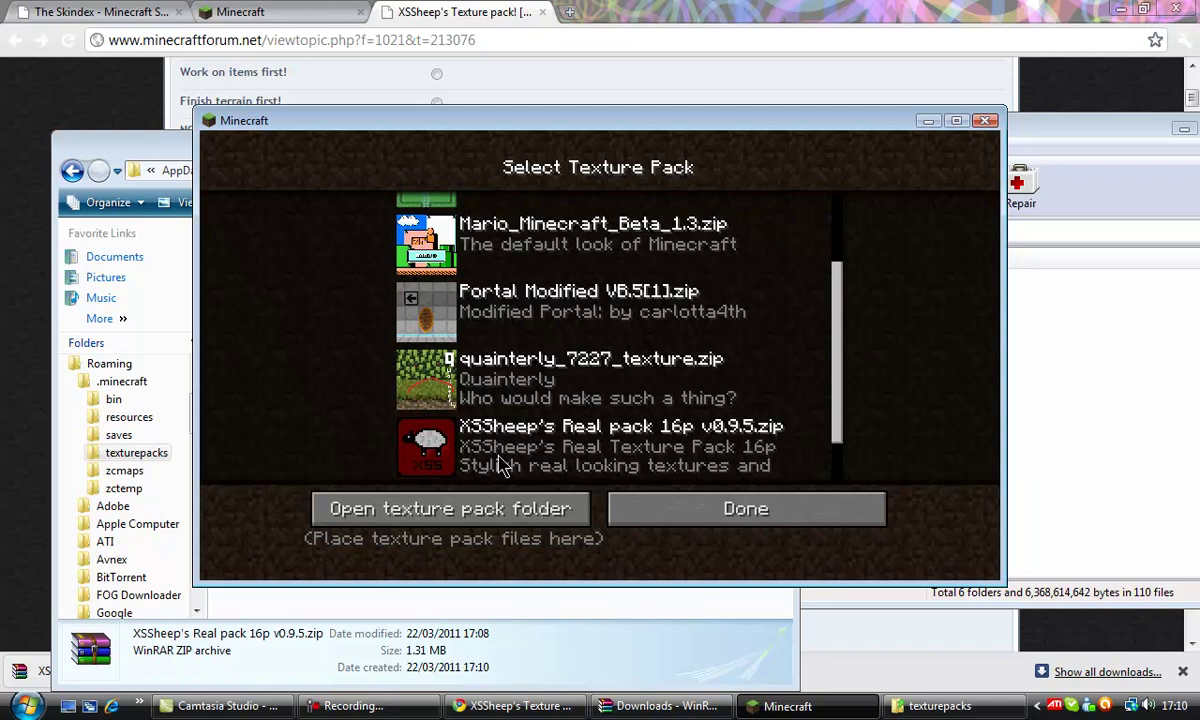
- Inspect the XSSheep zip's context options in the texturepacks folder and minimize WinRAR
{"action": "left_click", "coordinate": [1078, 460]}
{"action": "left_click", "coordinate": [327, 624]}
{"action": "left_click", "coordinate": [305, 458]}
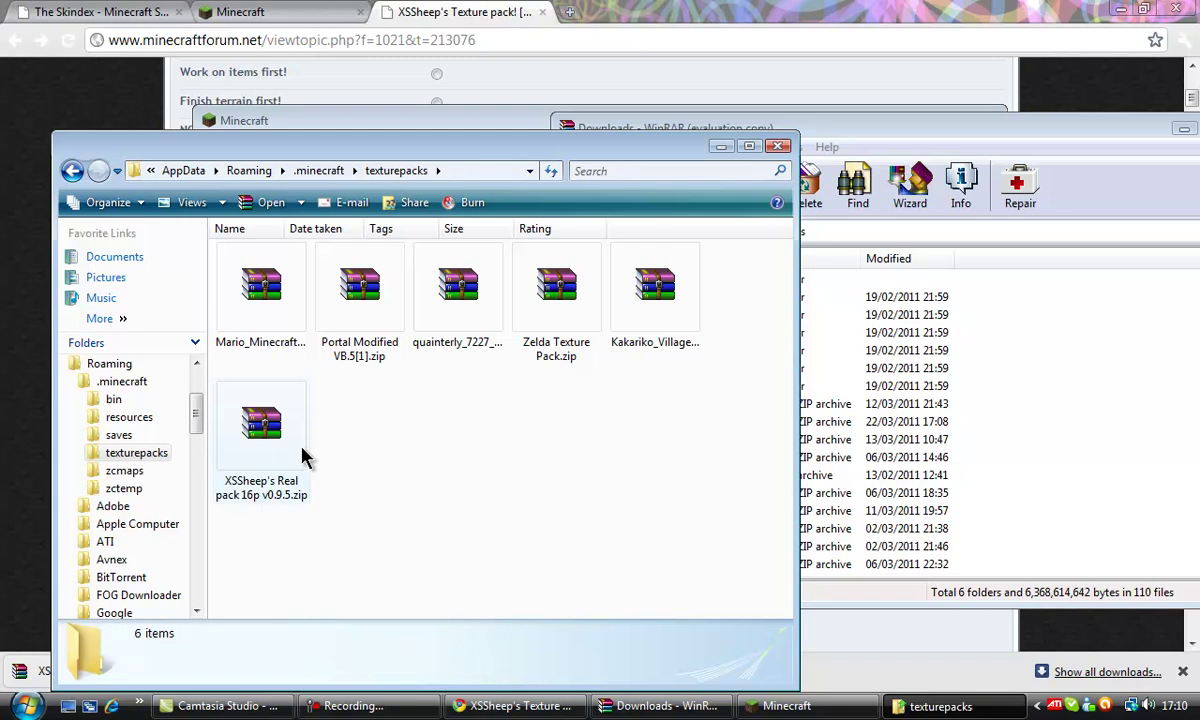
{"action": "left_click", "coordinate": [300, 455]}
{"action": "right_click", "coordinate": [255, 430]}
{"action": "left_click", "coordinate": [375, 517]}
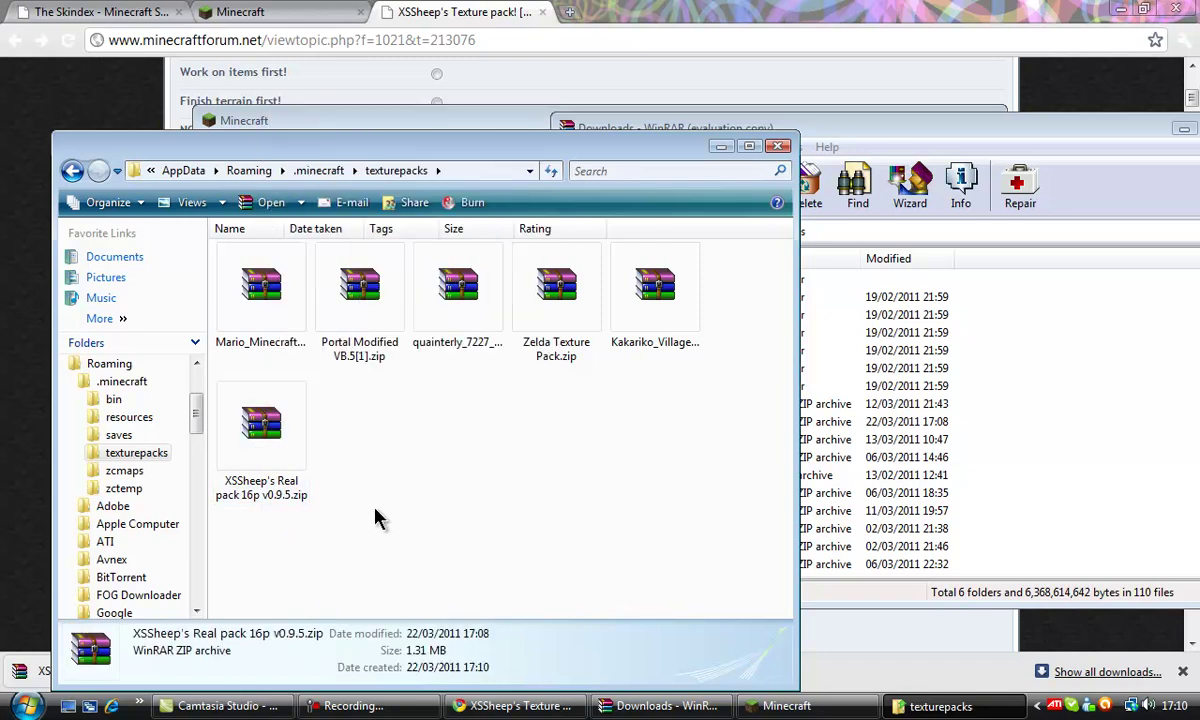
{"action": "left_click", "coordinate": [375, 517]}
{"action": "left_click", "coordinate": [610, 710]}
{"action": "left_click", "coordinate": [610, 710]}
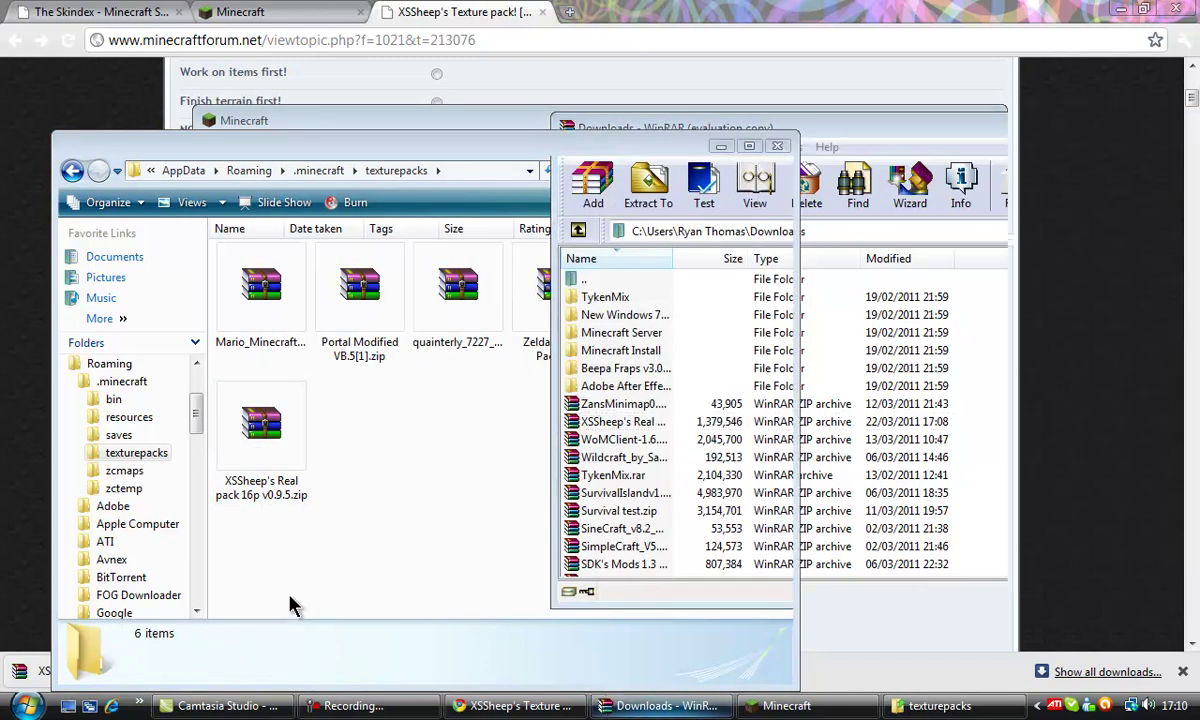
{"action": "right_click", "coordinate": [250, 432]}
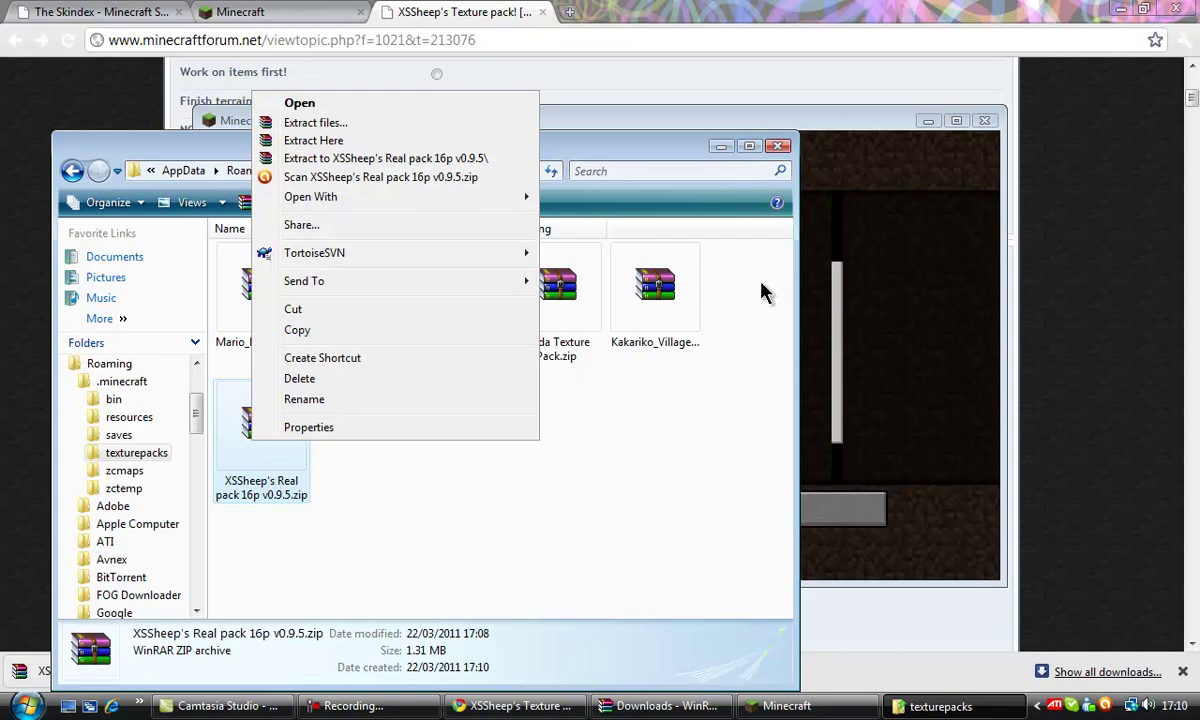
- Leave Minecraft's texture pack screen for the main menu and close Minecraft
{"action": "left_click", "coordinate": [953, 190]}
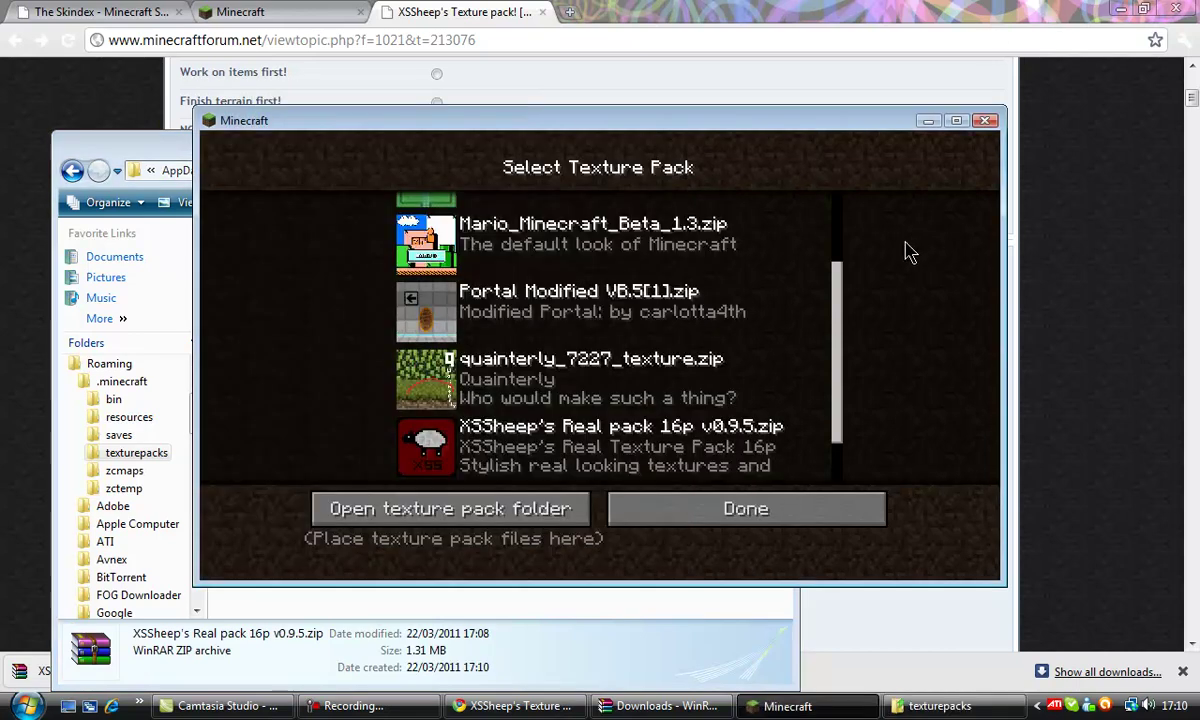
{"action": "left_click", "coordinate": [770, 512]}
{"action": "left_click", "coordinate": [986, 121]}
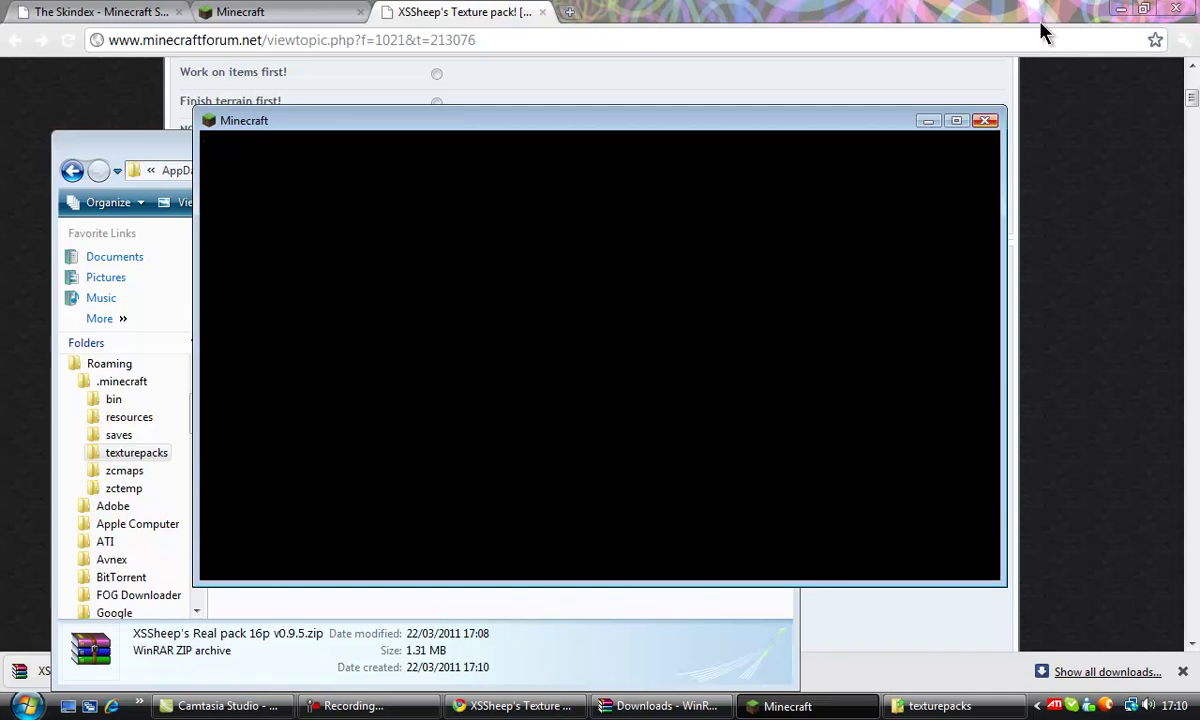
- Minimize Chrome, close the texturepacks window, place the XSSheep zip on the desktop, and launch mcpatcher
{"action": "left_click", "coordinate": [1116, 8]}
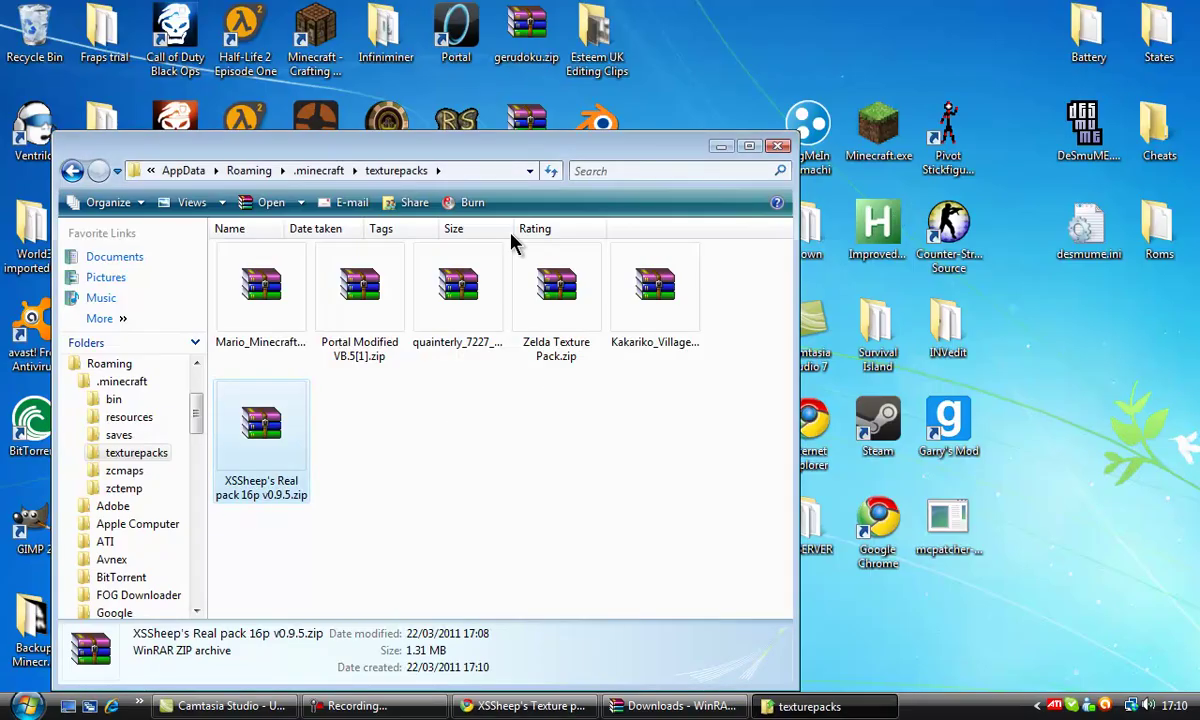
{"action": "left_click", "coordinate": [780, 146]}
{"action": "mouse_move", "coordinate": [735, 30]}
{"action": "left_mouse_down"}
{"action": "mouse_move", "coordinate": [710, 48]}
{"action": "mouse_move", "coordinate": [680, 42]}
{"action": "left_mouse_up"}
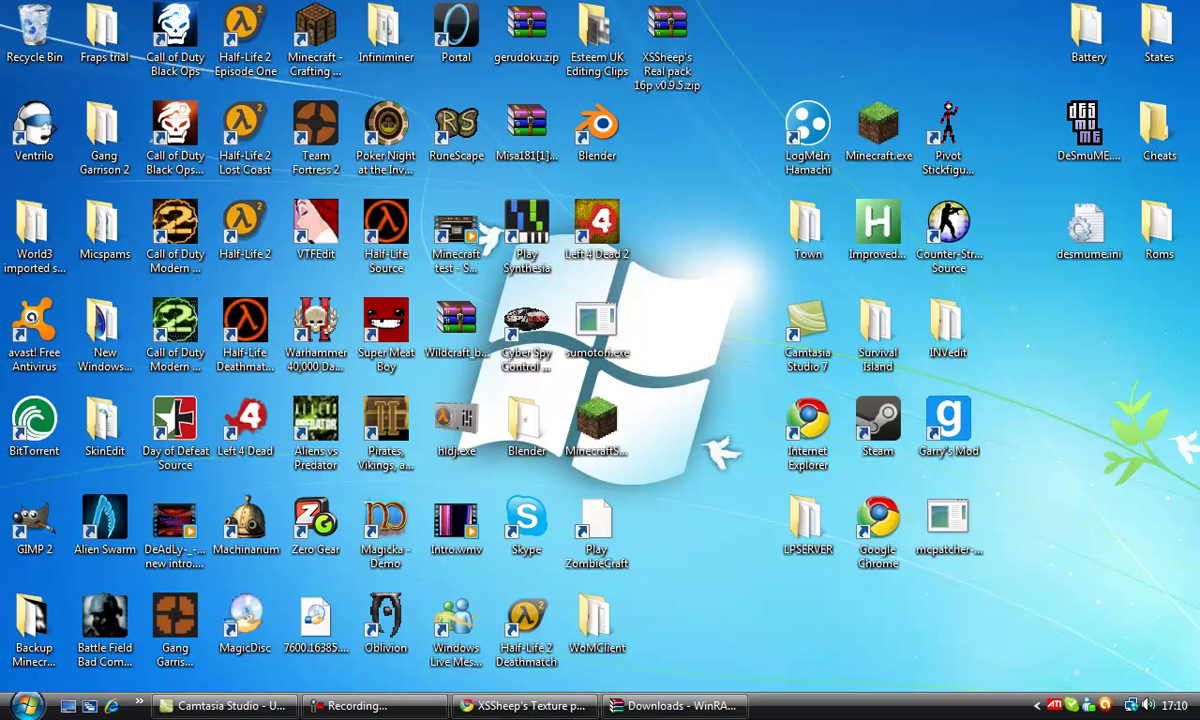
{"action": "left_click", "coordinate": [942, 533]}
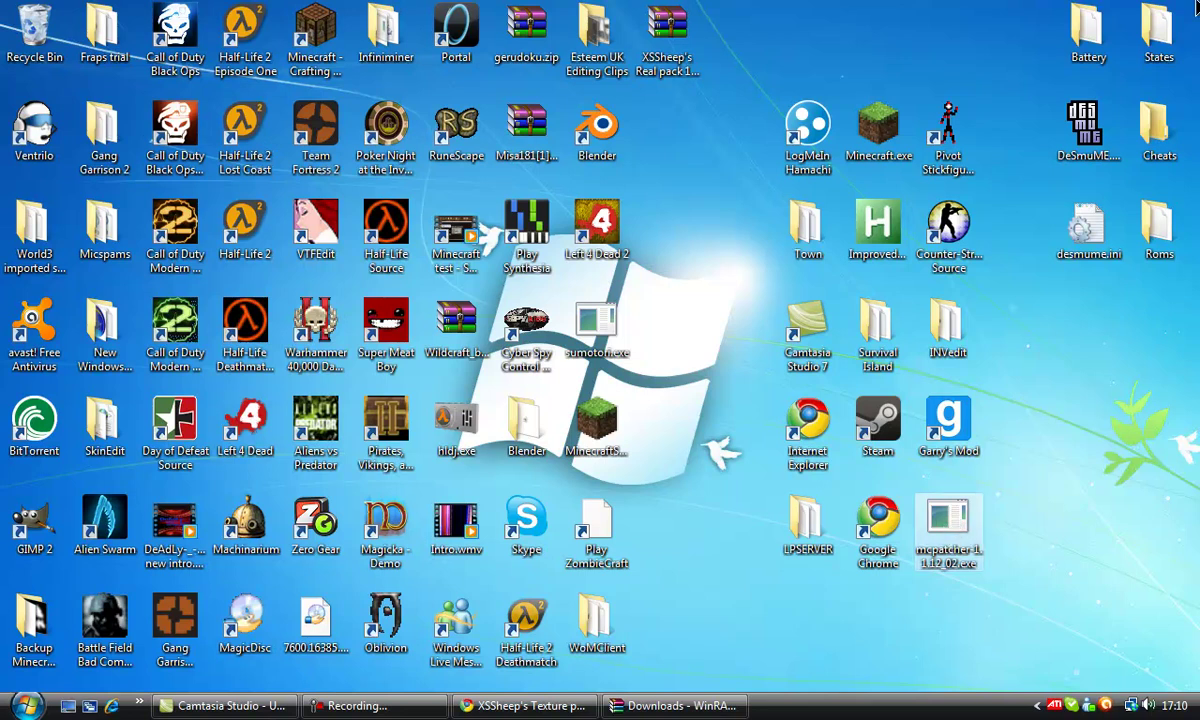
{"action": "key", "text": "Return"}
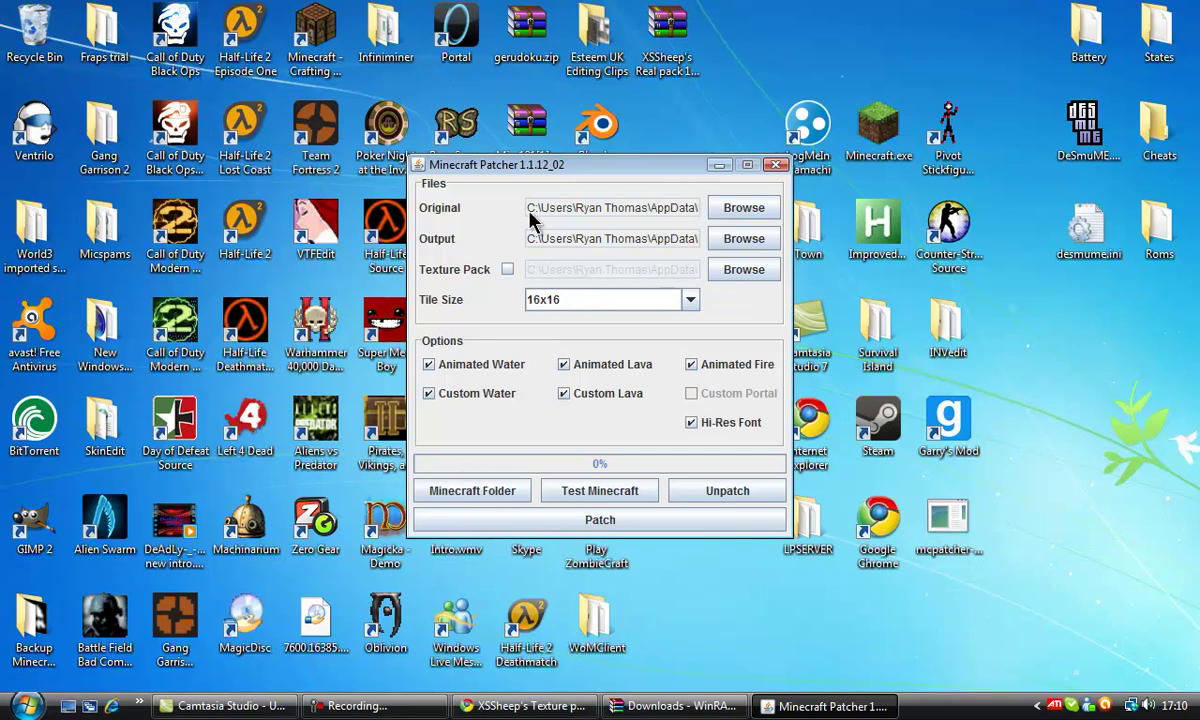
- Choose XSSheep's Real pack 16p v0.9.5.zip from the Desktop as the texture pack
{"action": "left_click", "coordinate": [735, 270]}
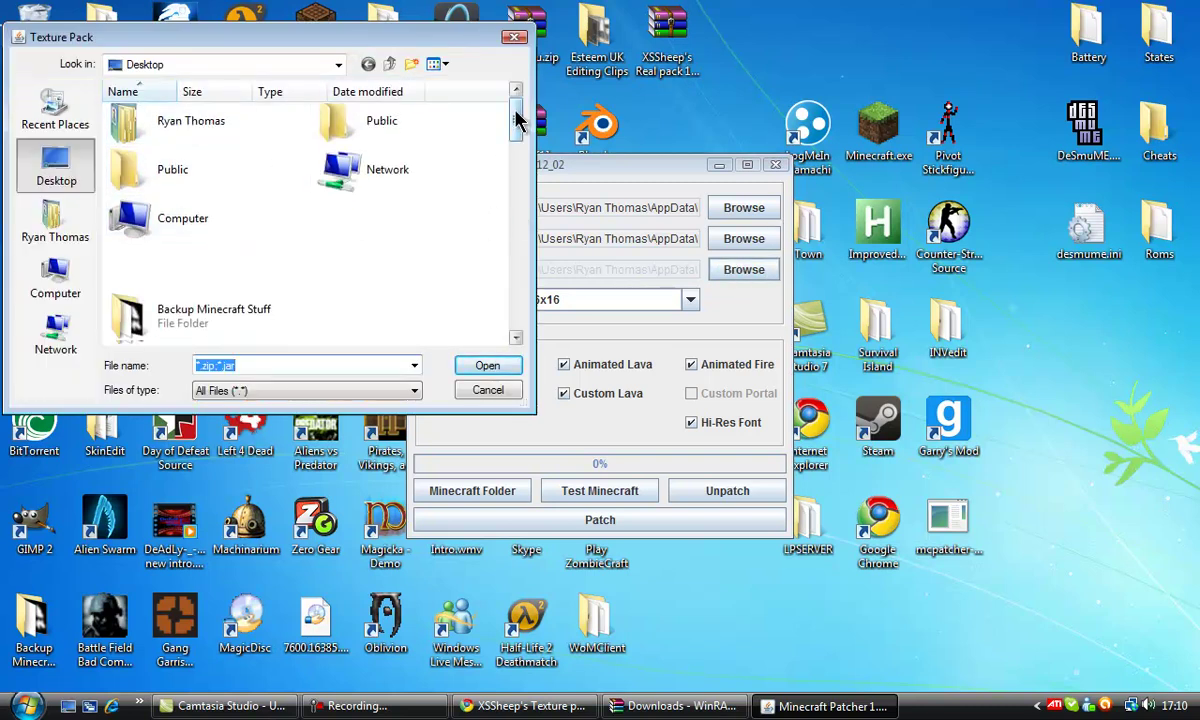
{"action": "left_click_drag", "start_coordinate": [515, 118], "coordinate": [514, 295]}
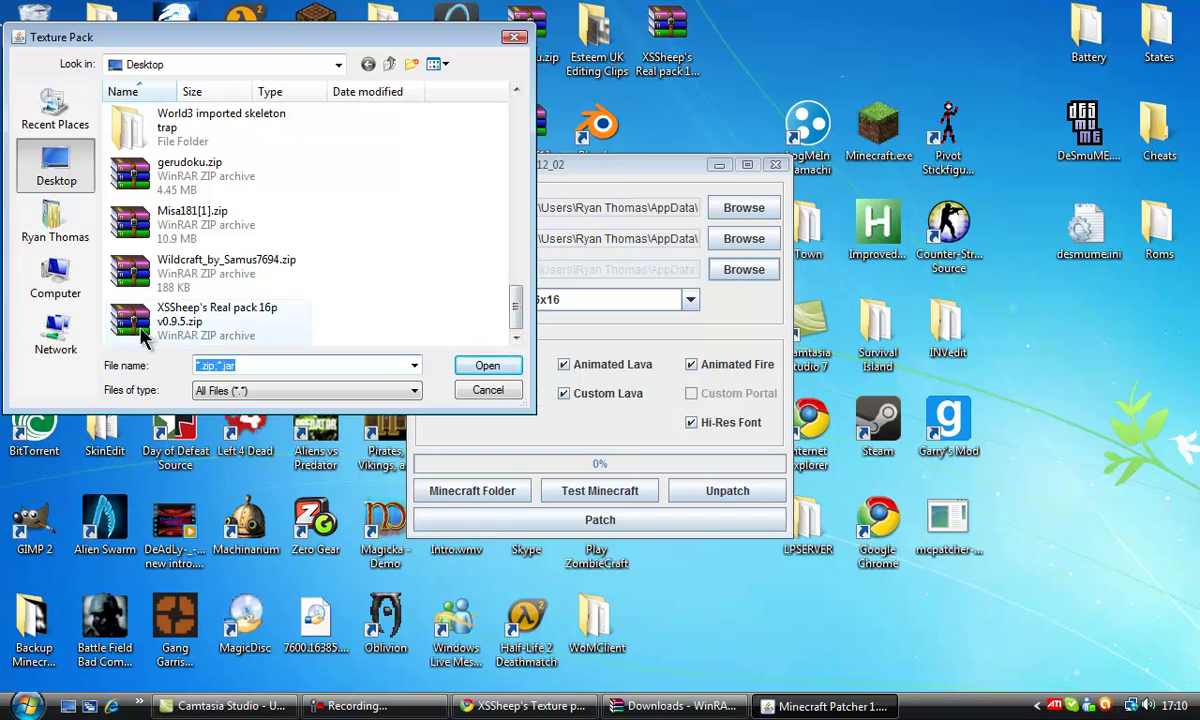
{"action": "double_click", "coordinate": [140, 315]}
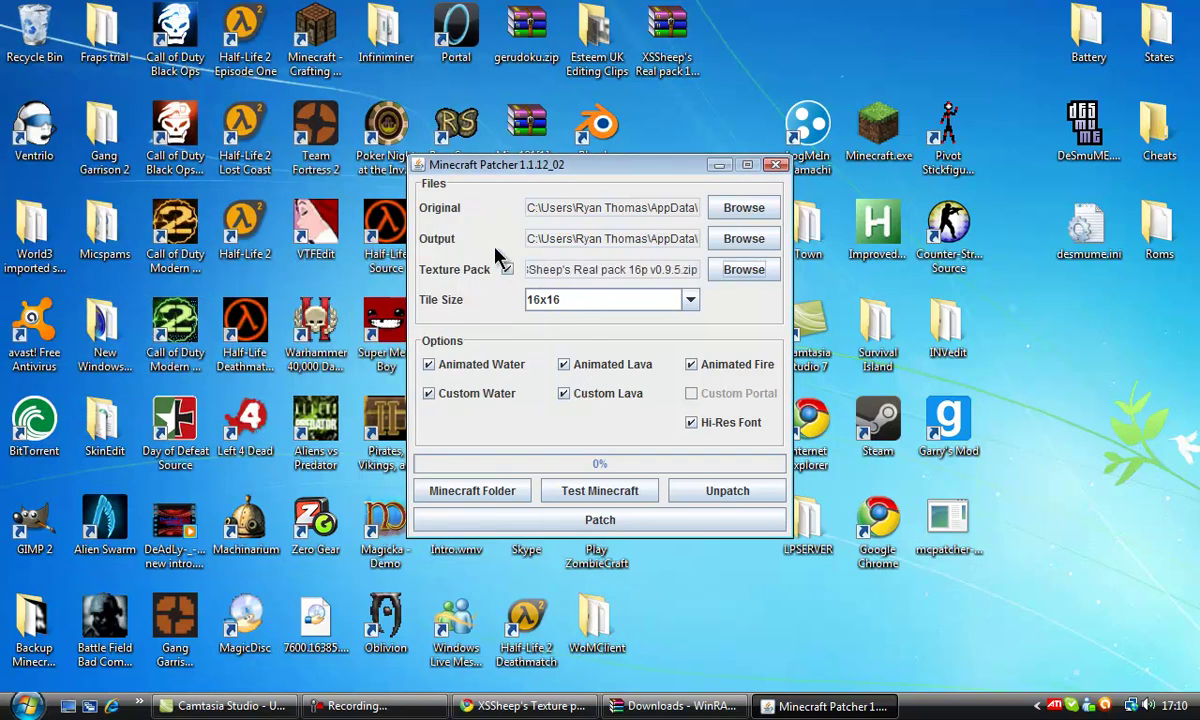
- Patch Minecraft with the XSSheep pack, then run a test launch and close it
{"action": "left_click", "coordinate": [727, 525]}
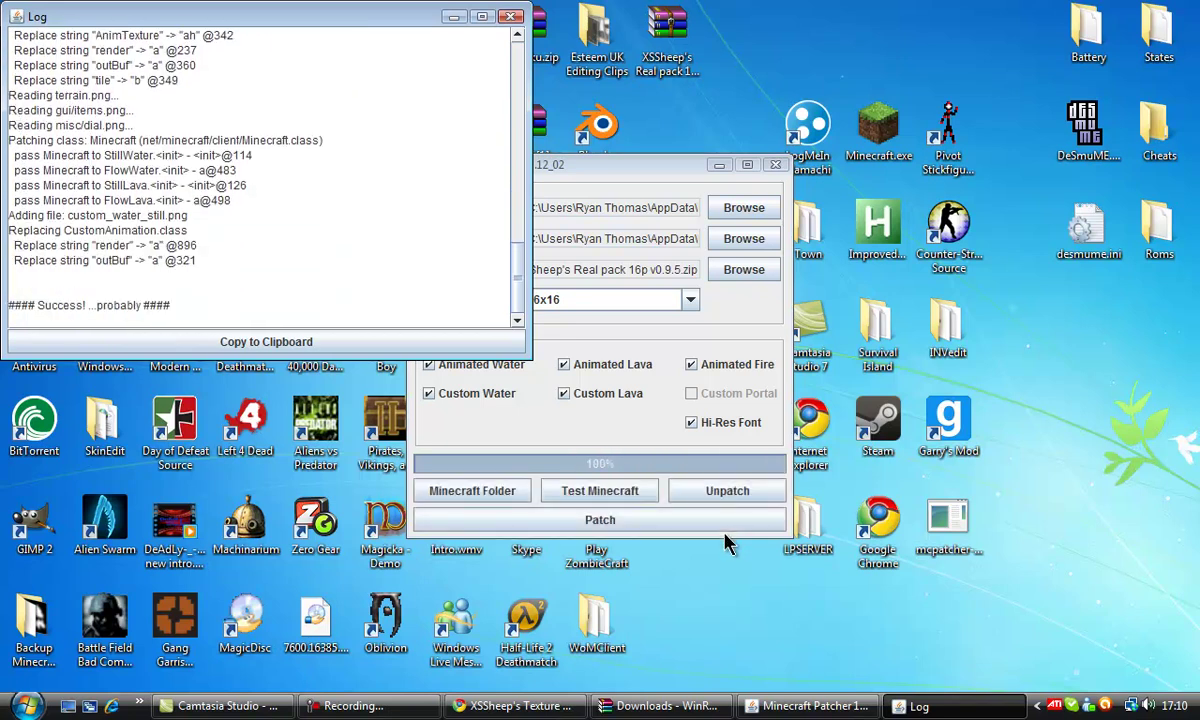
{"action": "left_click", "coordinate": [597, 500]}
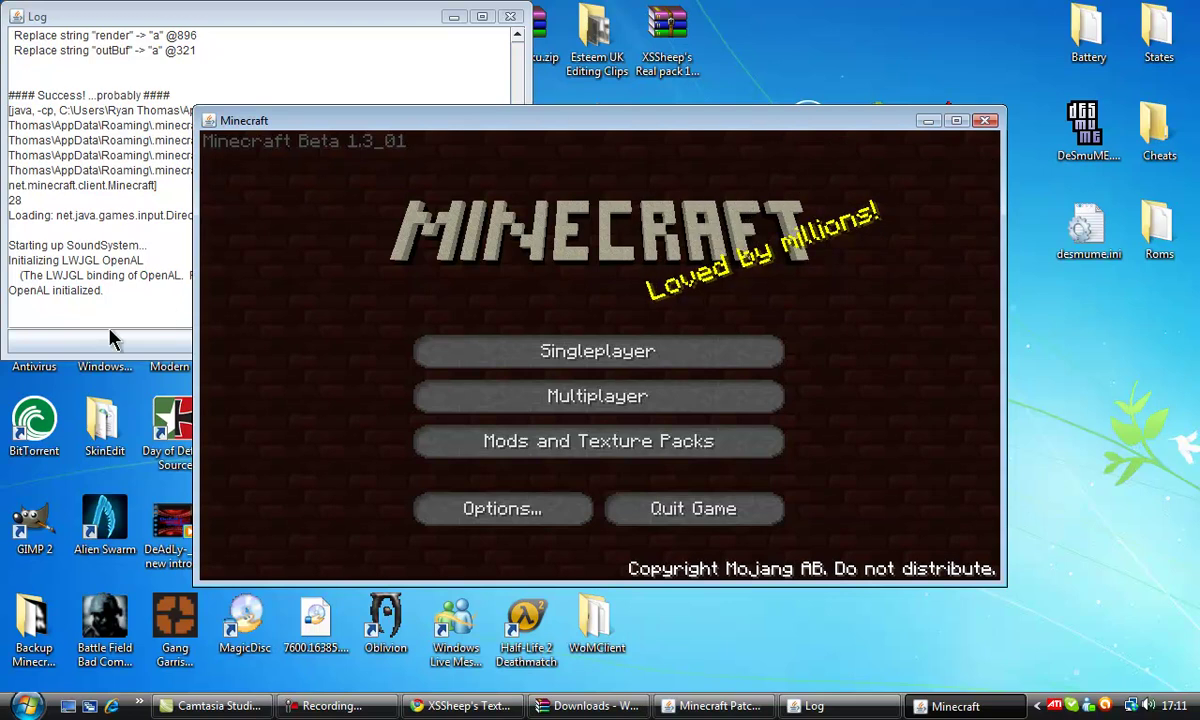
{"action": "left_click", "coordinate": [984, 121]}
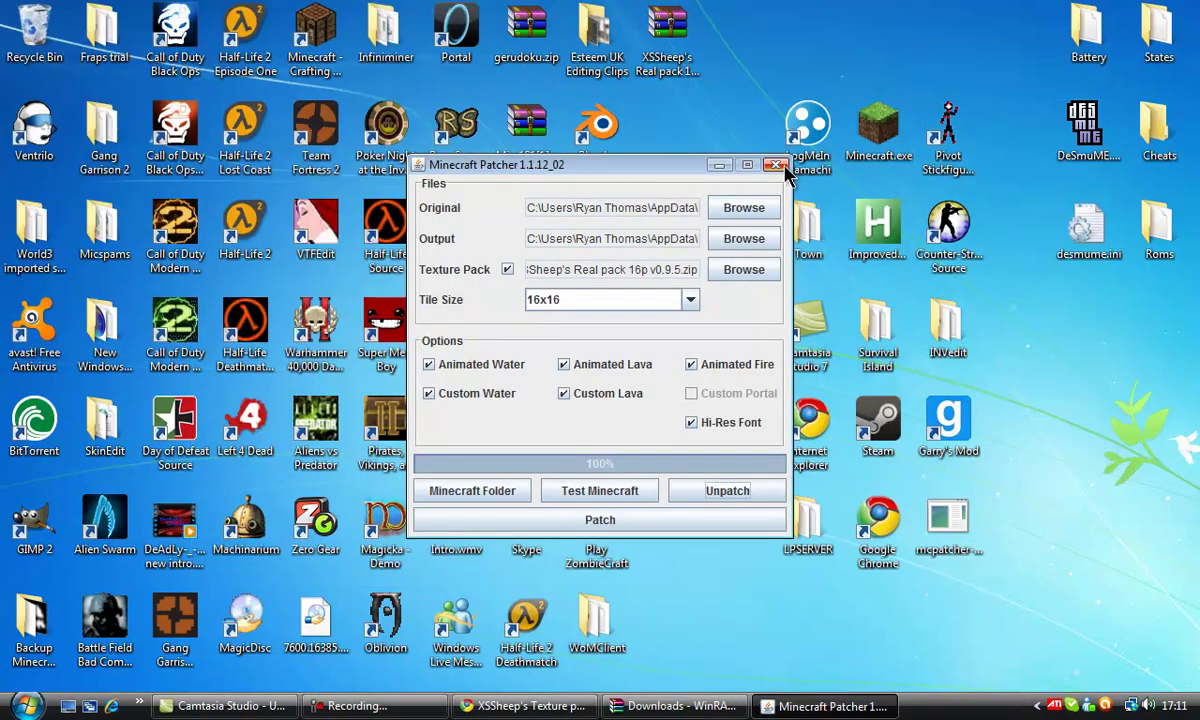
- Close Minecraft Patcher and the WinRAR Downloads window, then drag a selection box on the desktop
{"action": "left_click", "coordinate": [776, 165]}
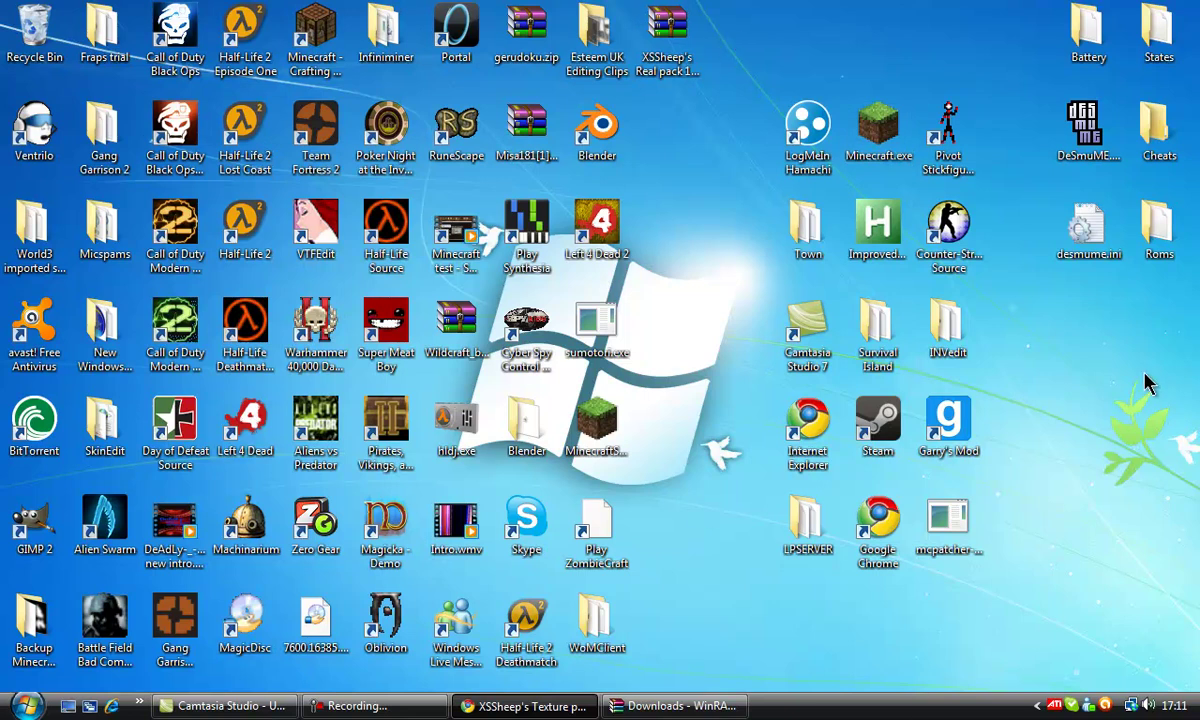
{"action": "left_click", "coordinate": [640, 705]}
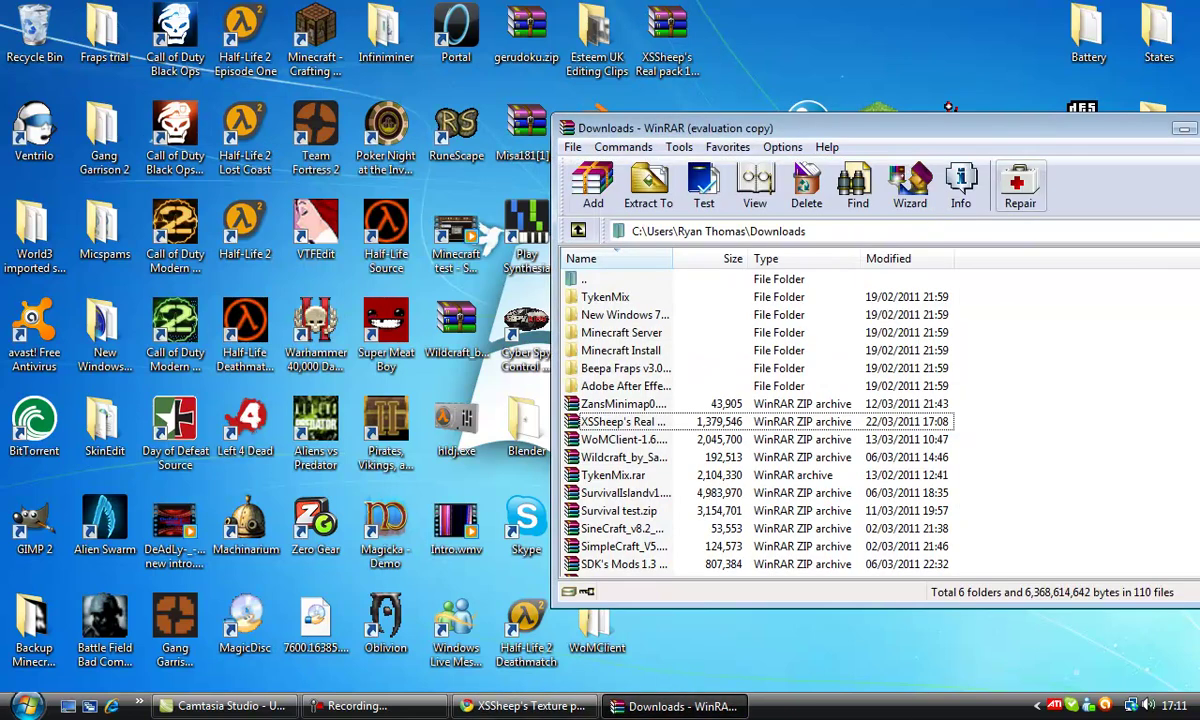
{"action": "left_click_drag", "start_coordinate": [1105, 145], "coordinate": [727, 97]}
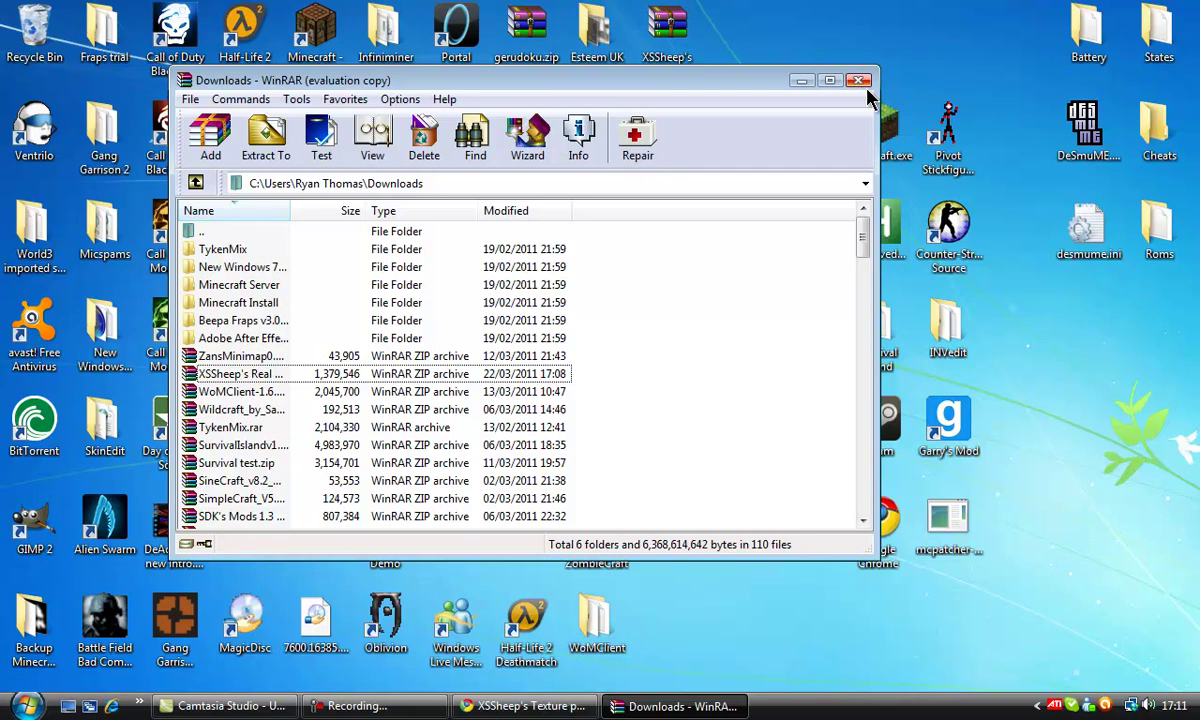
{"action": "left_click", "coordinate": [858, 81]}
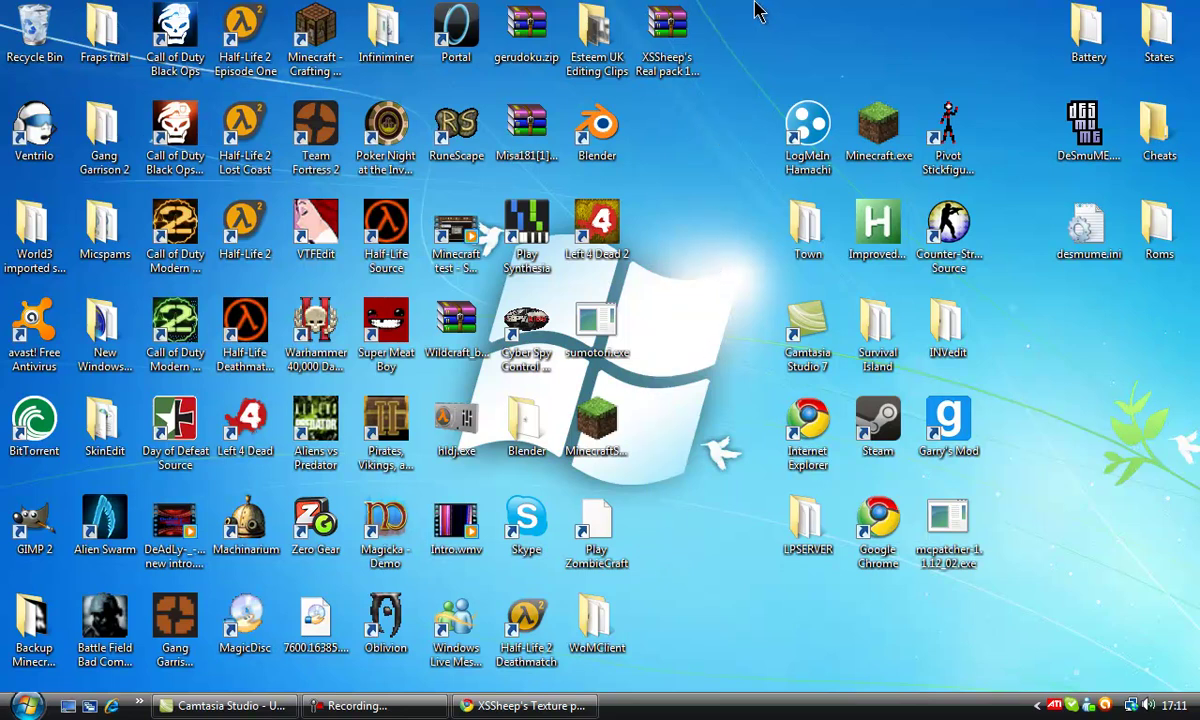
{"action": "mouse_move", "coordinate": [753, 4]}
{"action": "left_mouse_down"}
{"action": "mouse_move", "coordinate": [1078, 105]}
{"action": "mouse_move", "coordinate": [1039, 112]}
{"action": "mouse_move", "coordinate": [1048, 100]}
{"action": "left_mouse_up"}
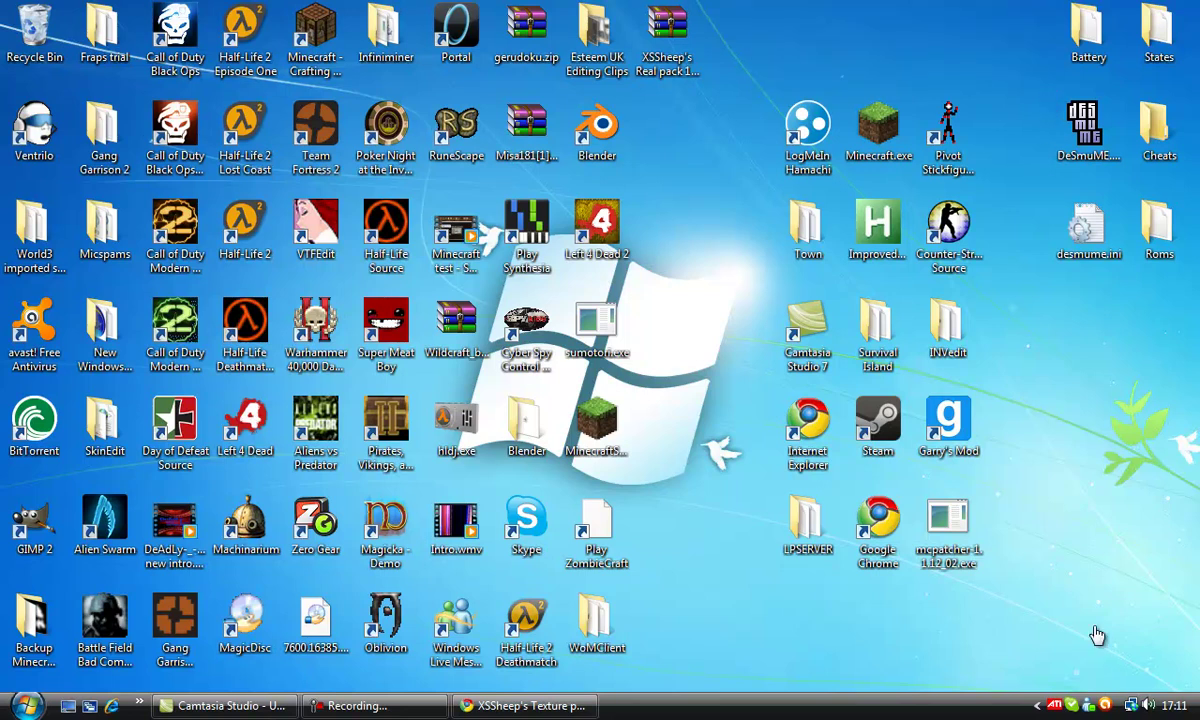